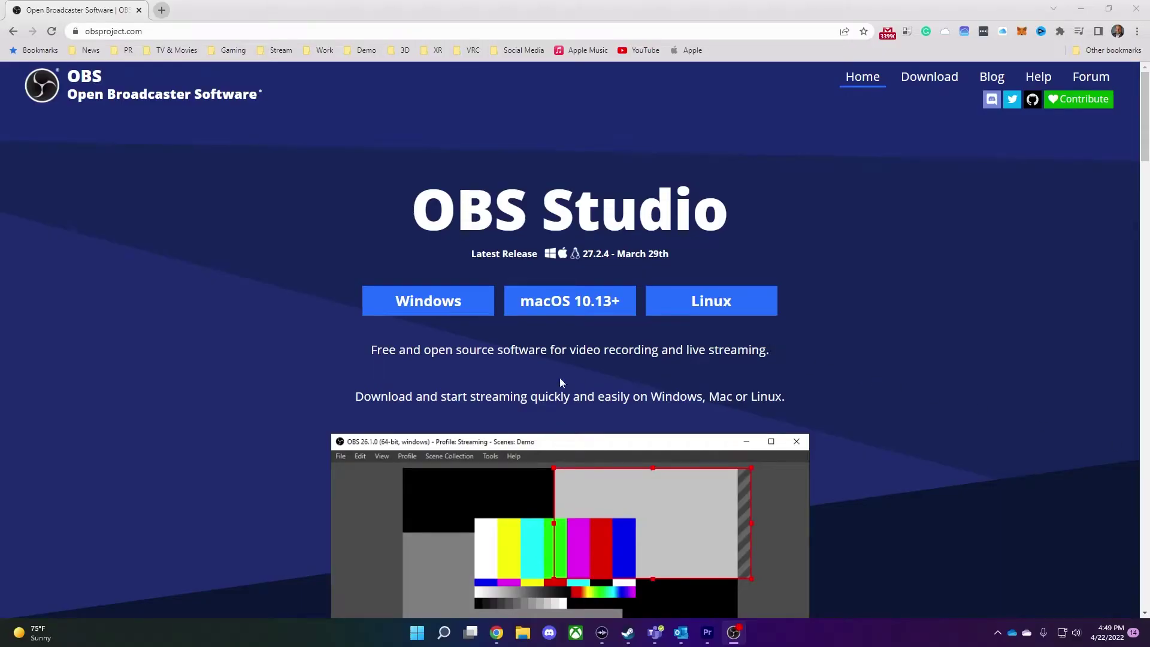
Scroll the obsproject.com homepage down past the Windows, macOS and Linux download buttons
{"action": "scroll", "coordinate": [559, 382], "scroll_direction": "down", "scroll_amount": 7}
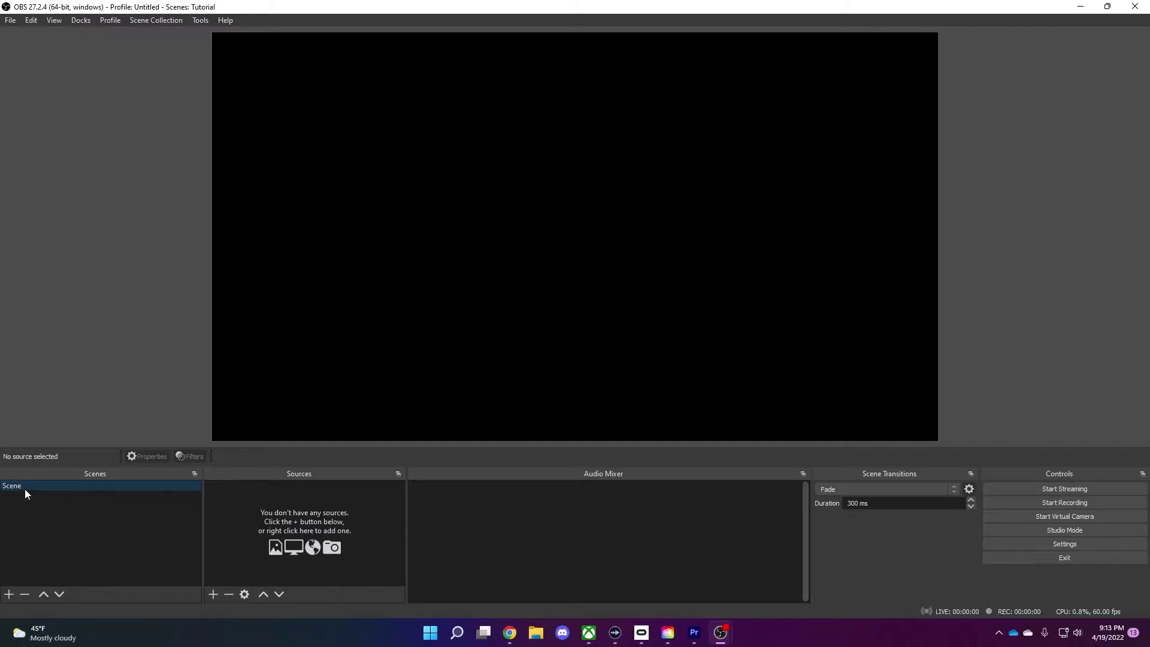
Add a Browser source to the scene, keeping the default name 'Browser'
{"action": "left_click", "coordinate": [213, 596]}
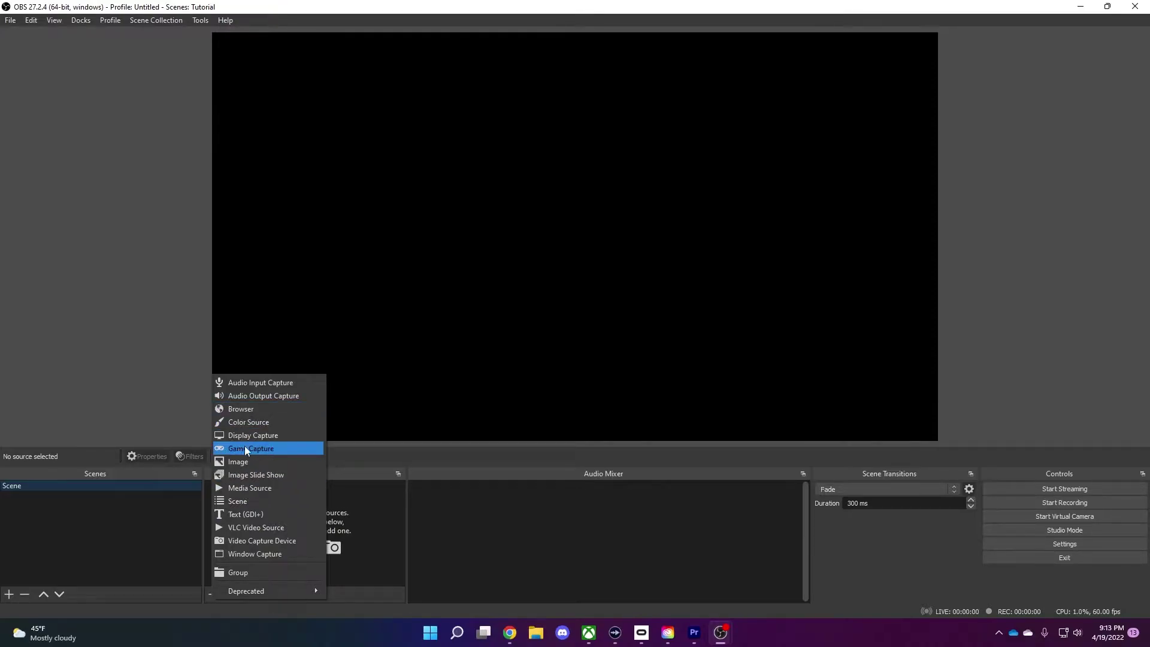
{"action": "left_click", "coordinate": [241, 410]}
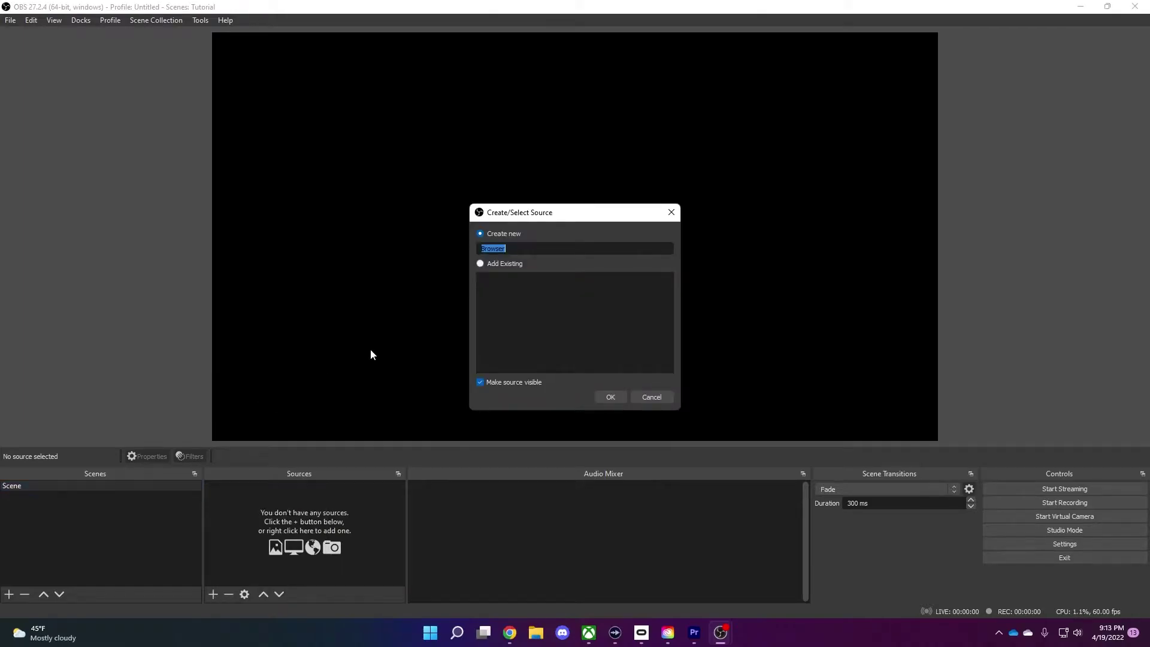
{"action": "left_click", "coordinate": [613, 398]}
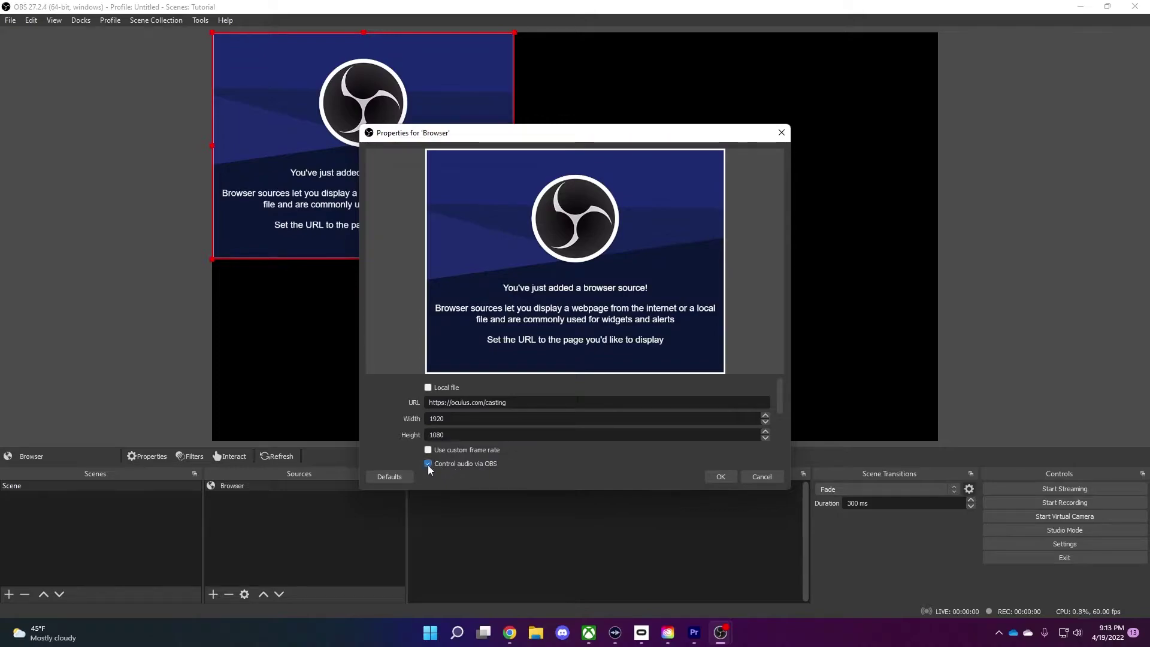
{"action": "left_click", "coordinate": [718, 477]}
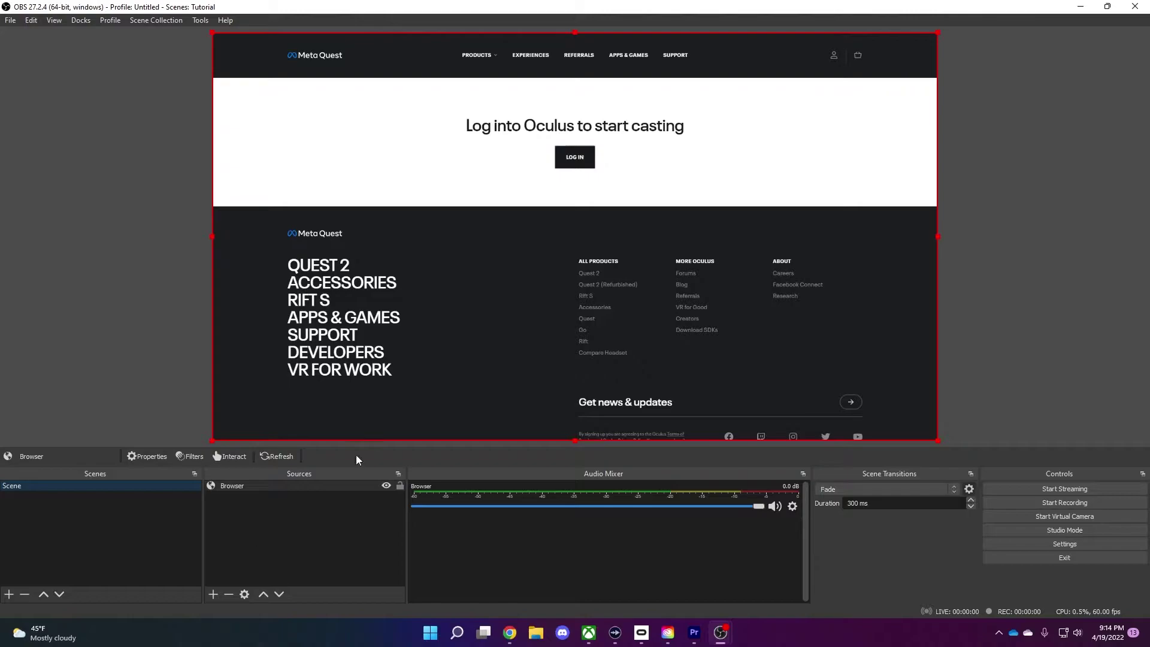
{"action": "right_click", "coordinate": [244, 486]}
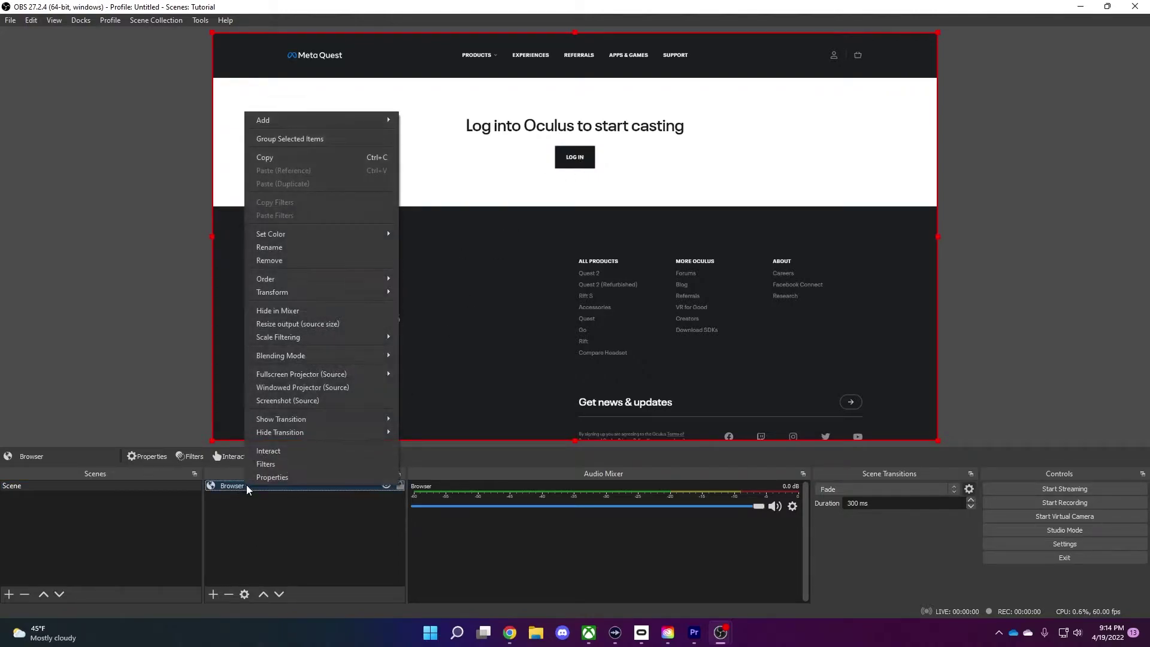
Open the Interact window for the Browser source's Oculus casting page
{"action": "left_click", "coordinate": [267, 451]}
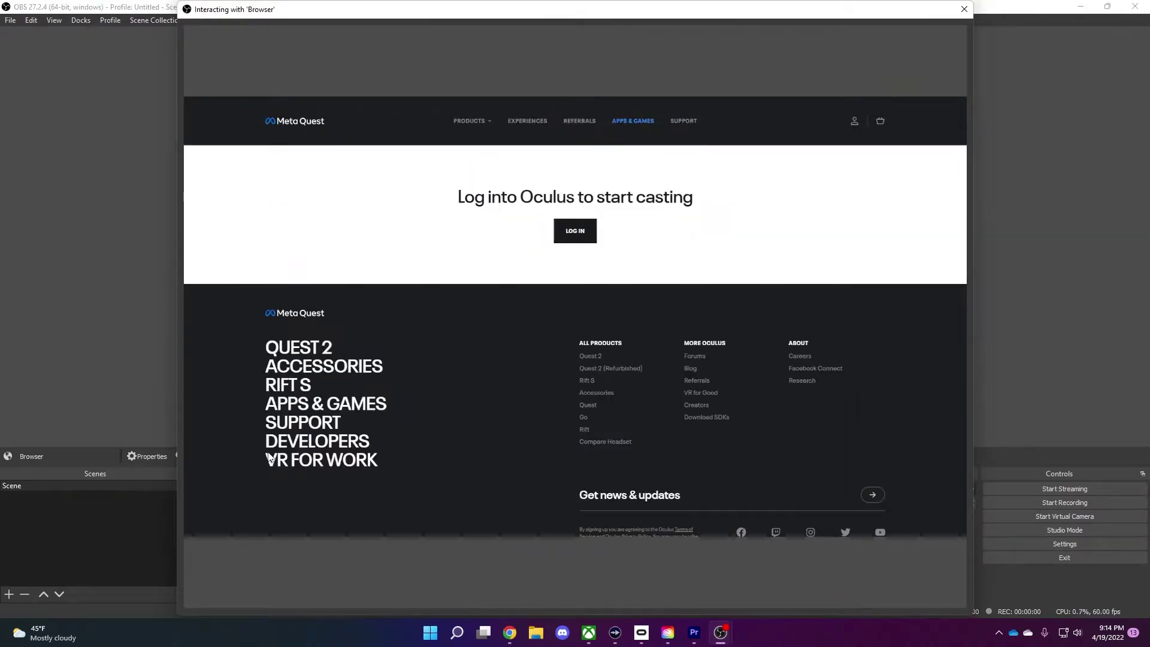
{"action": "mouse_move", "coordinate": [457, 123]}
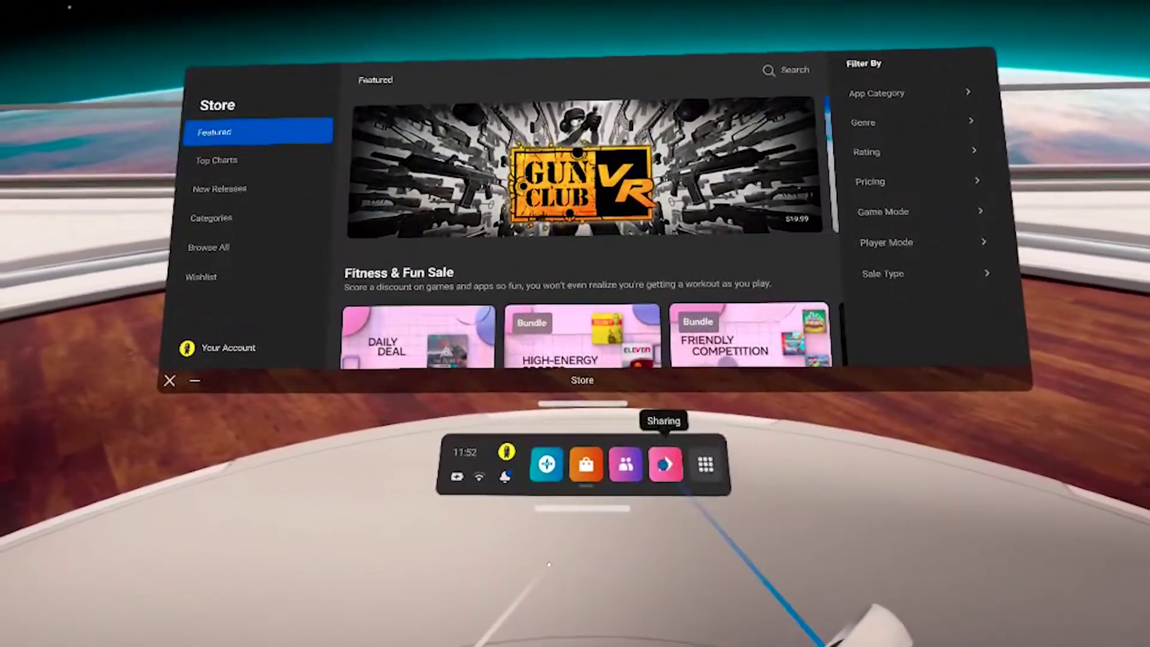
Cast the Quest headset view to the Computer from the headset's Sharing menu
{"action": "left_click", "coordinate": [663, 463]}
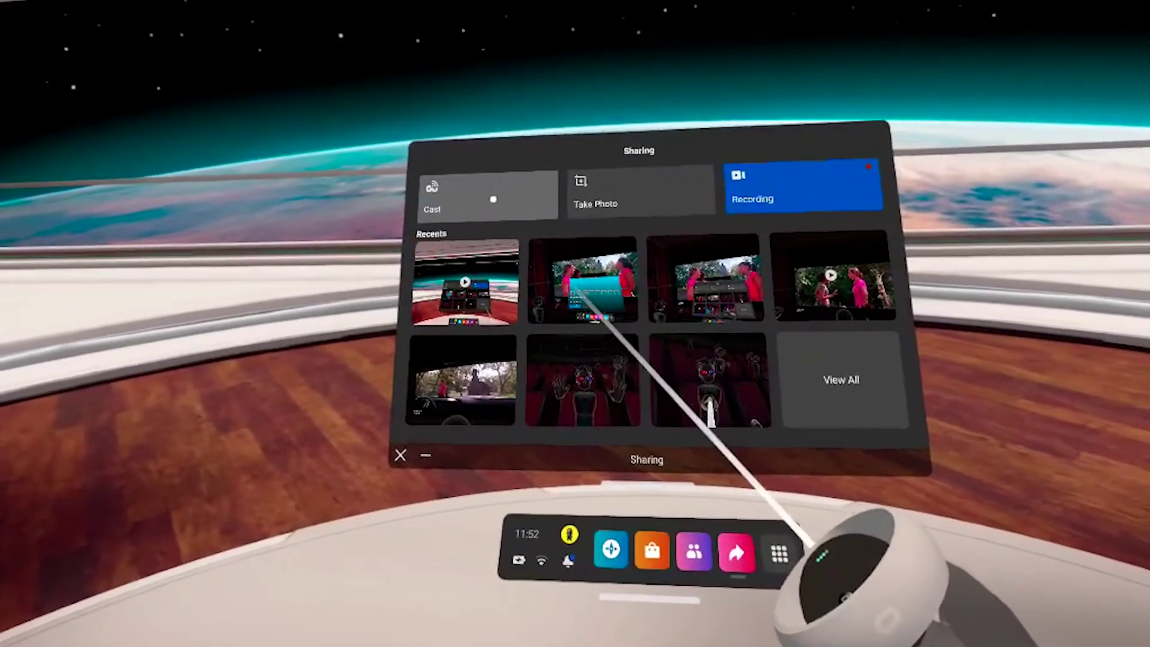
{"action": "left_click", "coordinate": [542, 203]}
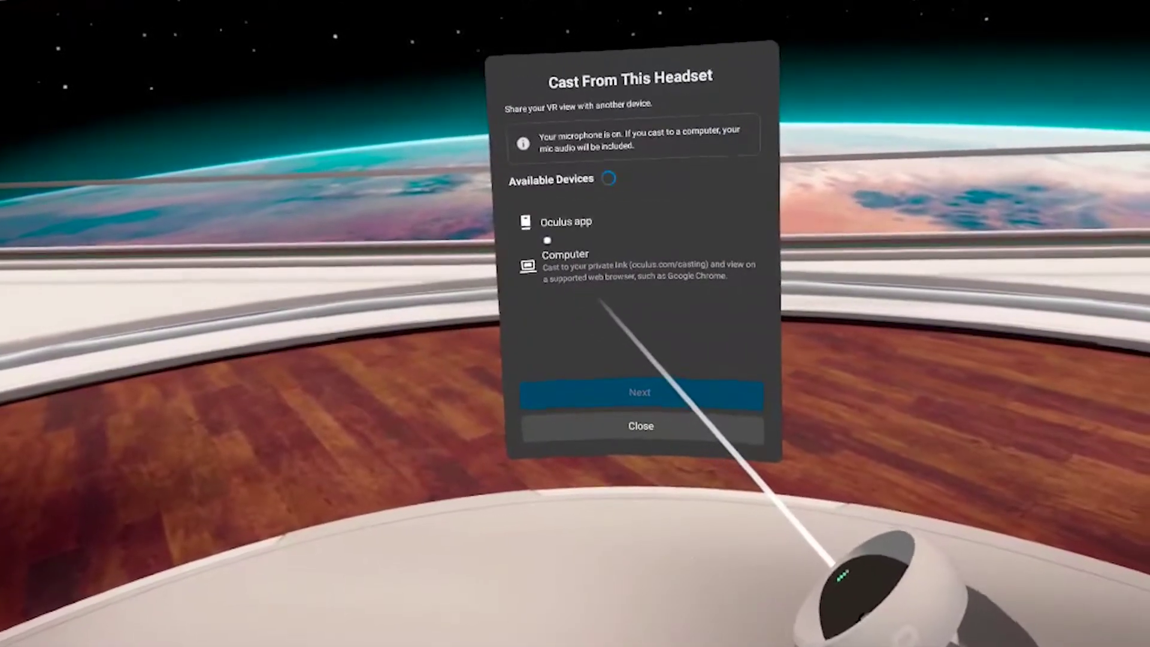
{"action": "left_click", "coordinate": [662, 270]}
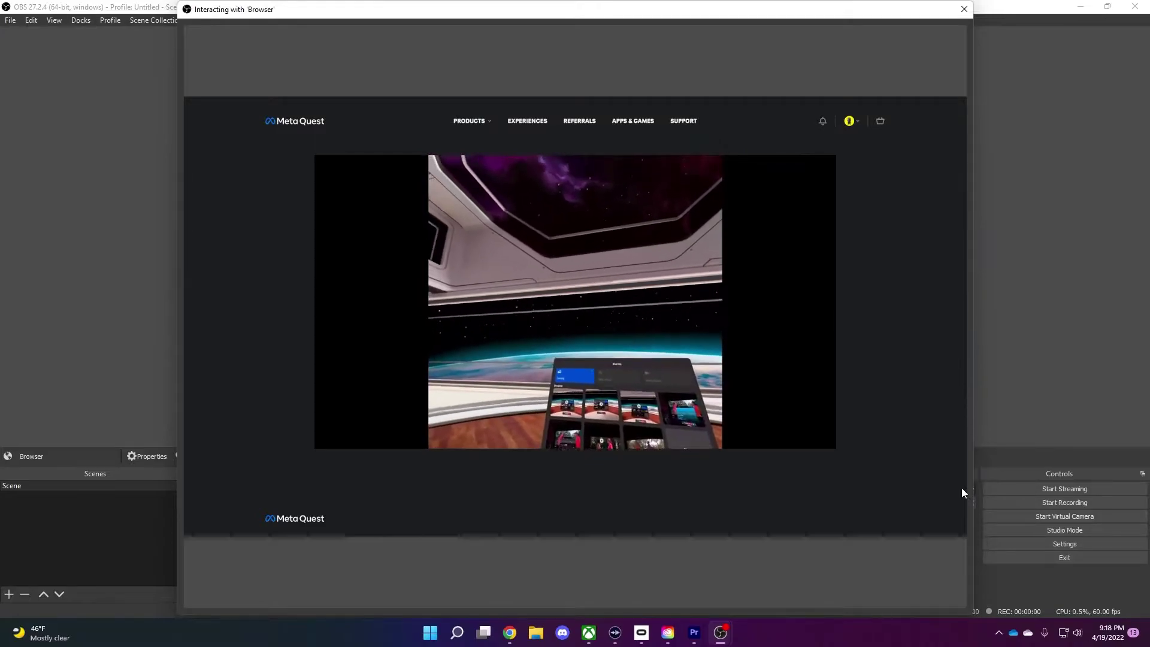
Unmute the casting video, make it fullscreen, and close the Interact window
{"action": "mouse_move", "coordinate": [765, 446]}
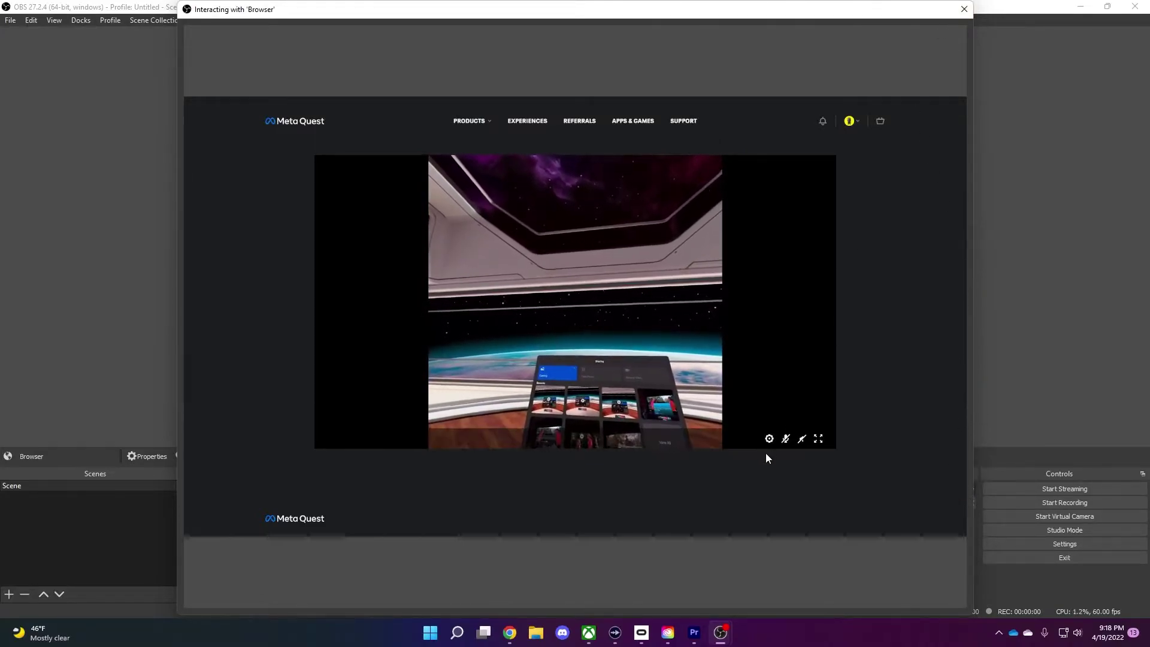
{"action": "left_click", "coordinate": [801, 439]}
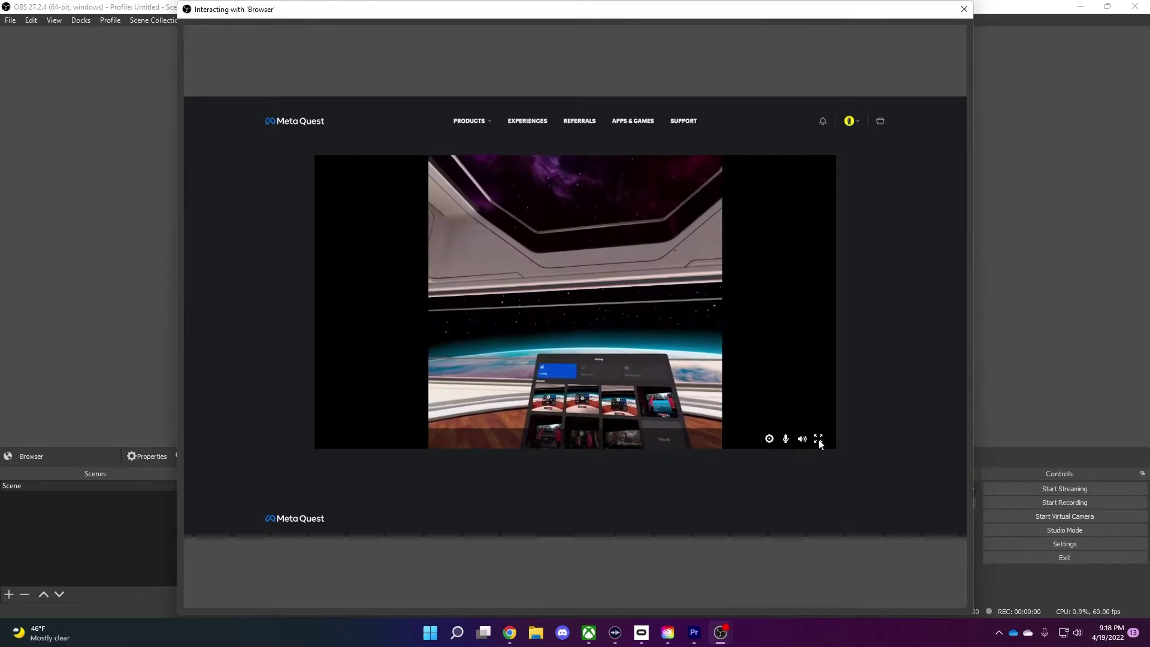
{"action": "left_click", "coordinate": [819, 440]}
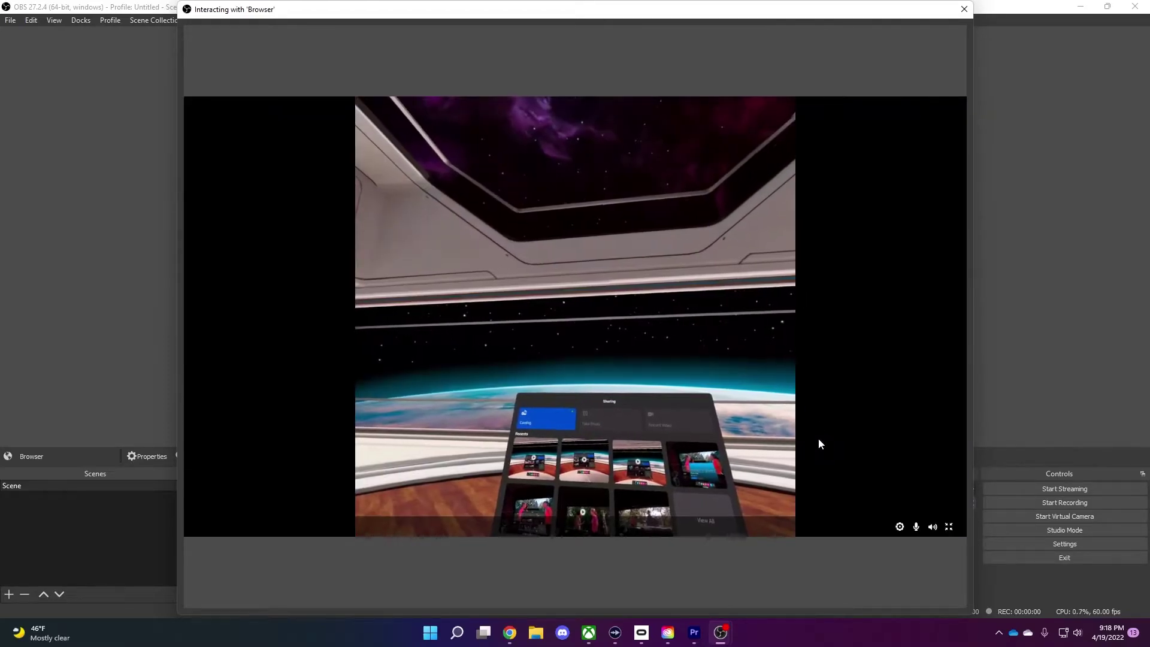
{"action": "left_click", "coordinate": [963, 10]}
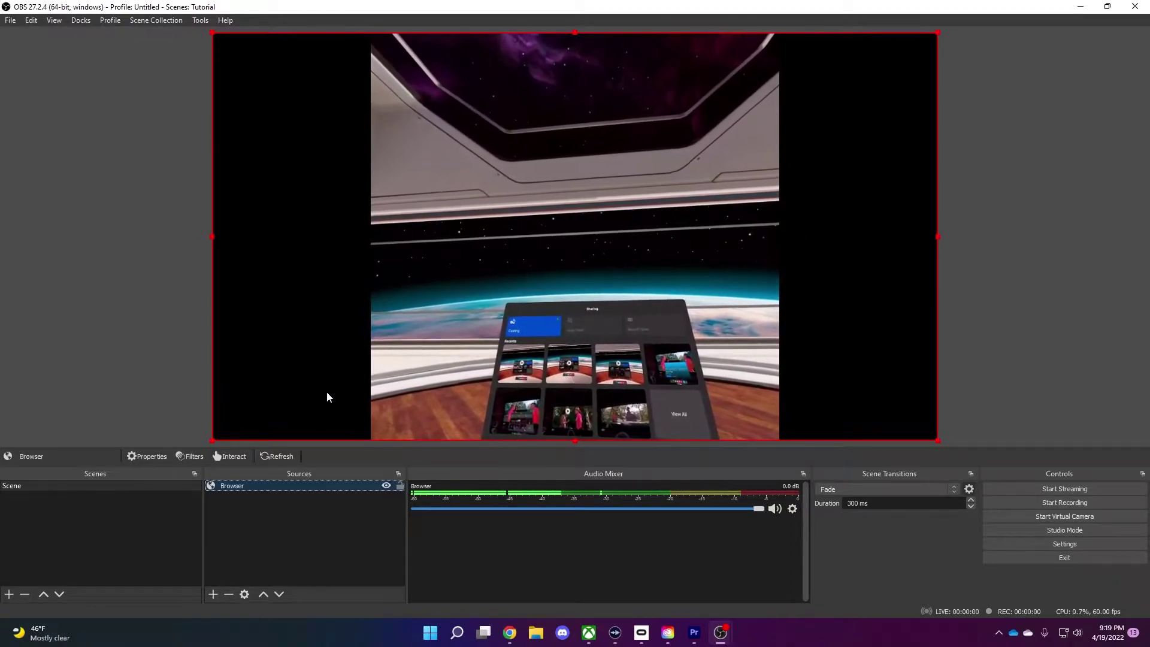
Add a Crop/Pad filter to the Browser source cropping Left 420 and Right 420
{"action": "right_click", "coordinate": [306, 485]}
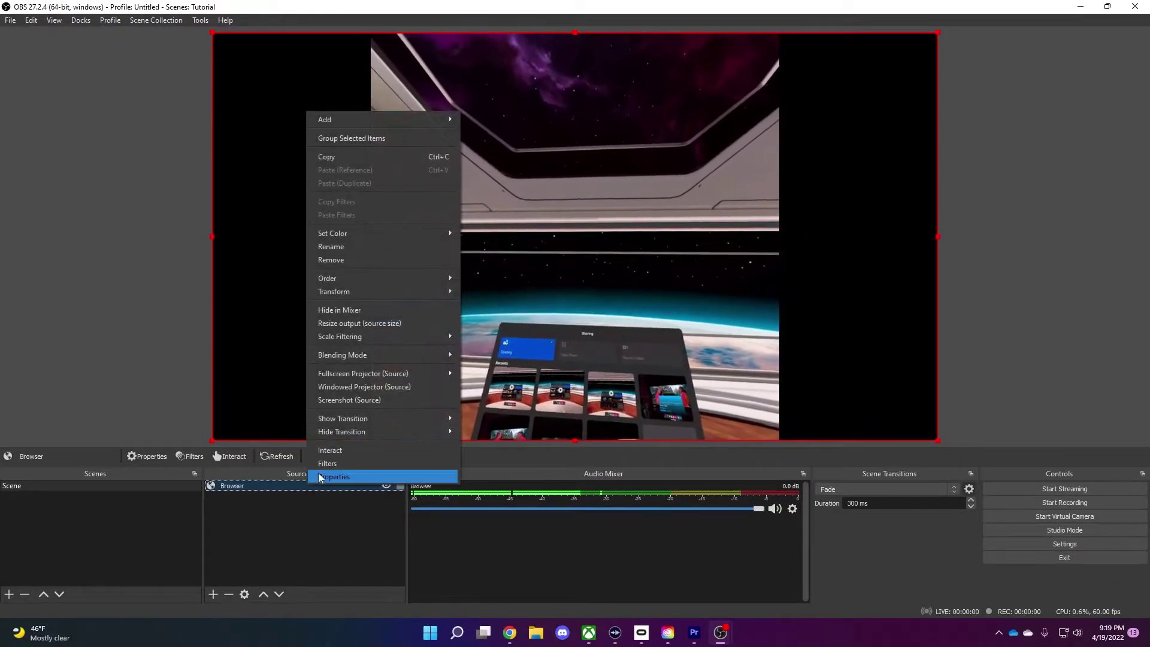
{"action": "left_click", "coordinate": [324, 463]}
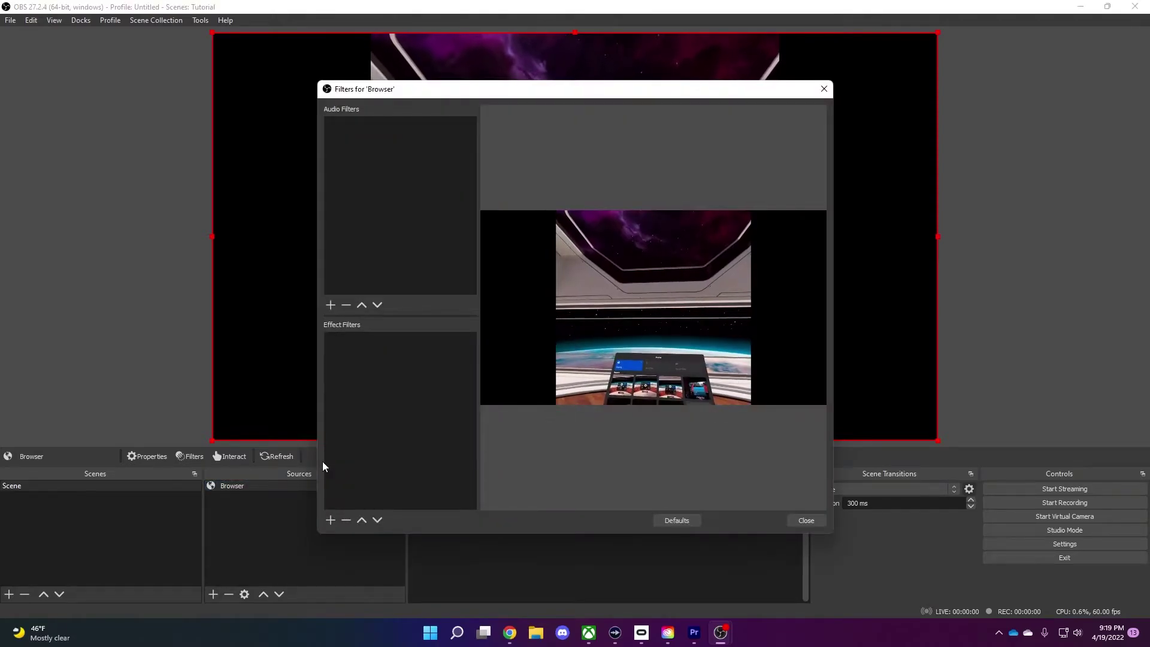
{"action": "left_click", "coordinate": [330, 520]}
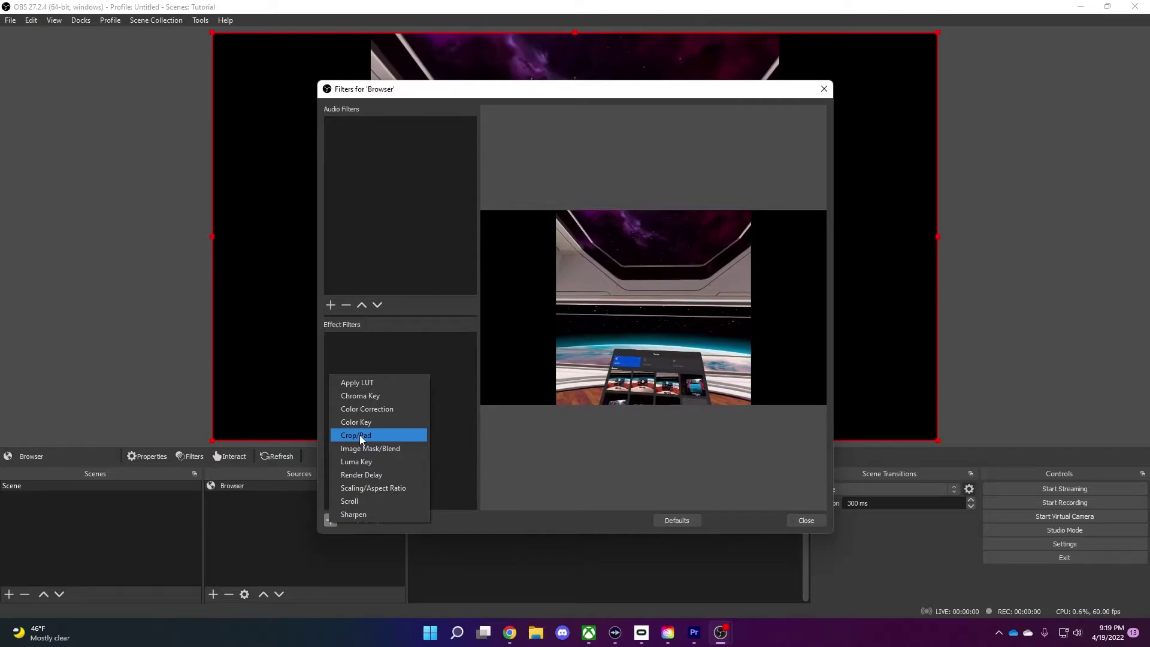
{"action": "left_click", "coordinate": [383, 434]}
{"action": "left_click", "coordinate": [551, 333]}
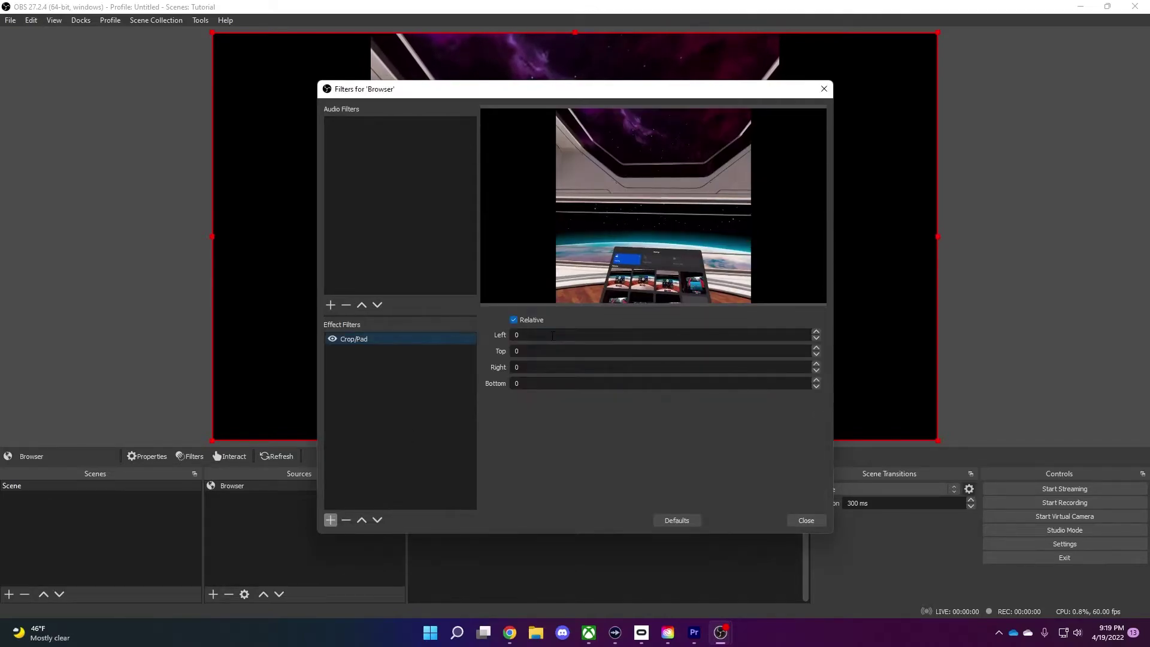
{"action": "type", "text": "420"}
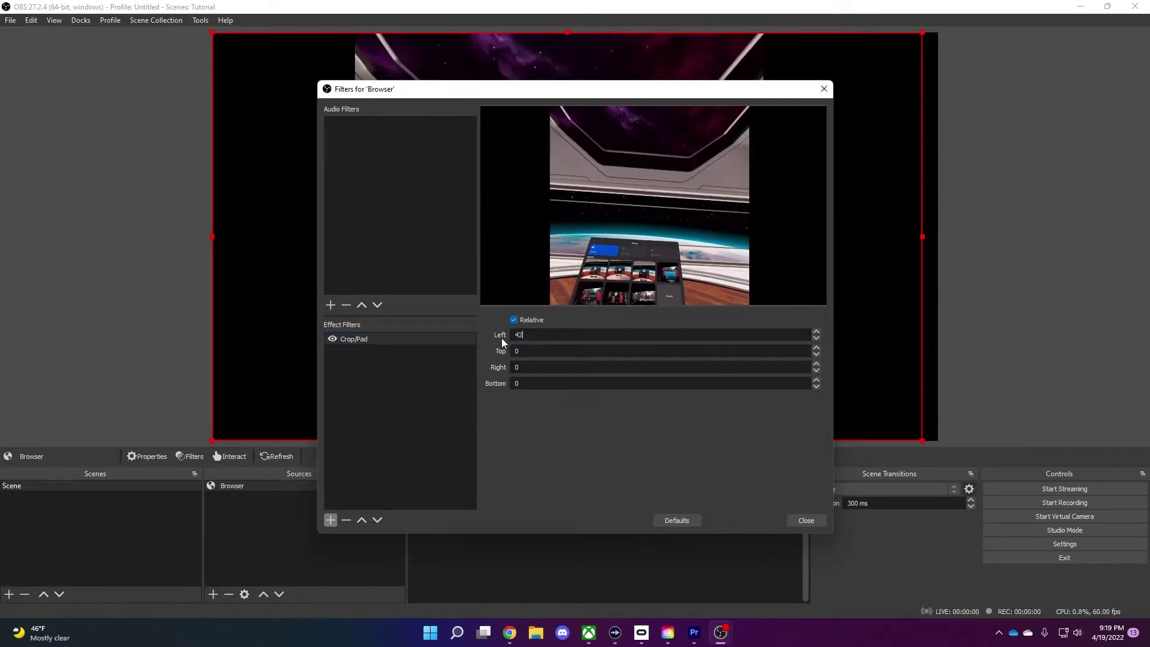
{"action": "double_click", "coordinate": [509, 367]}
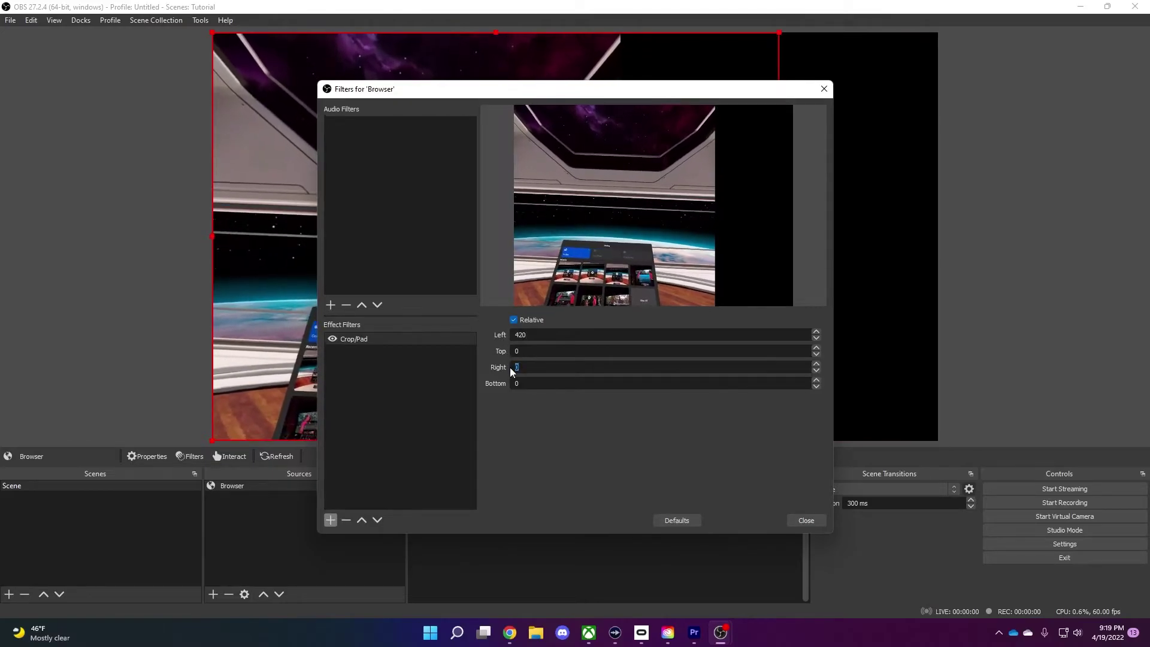
{"action": "type", "text": "420"}
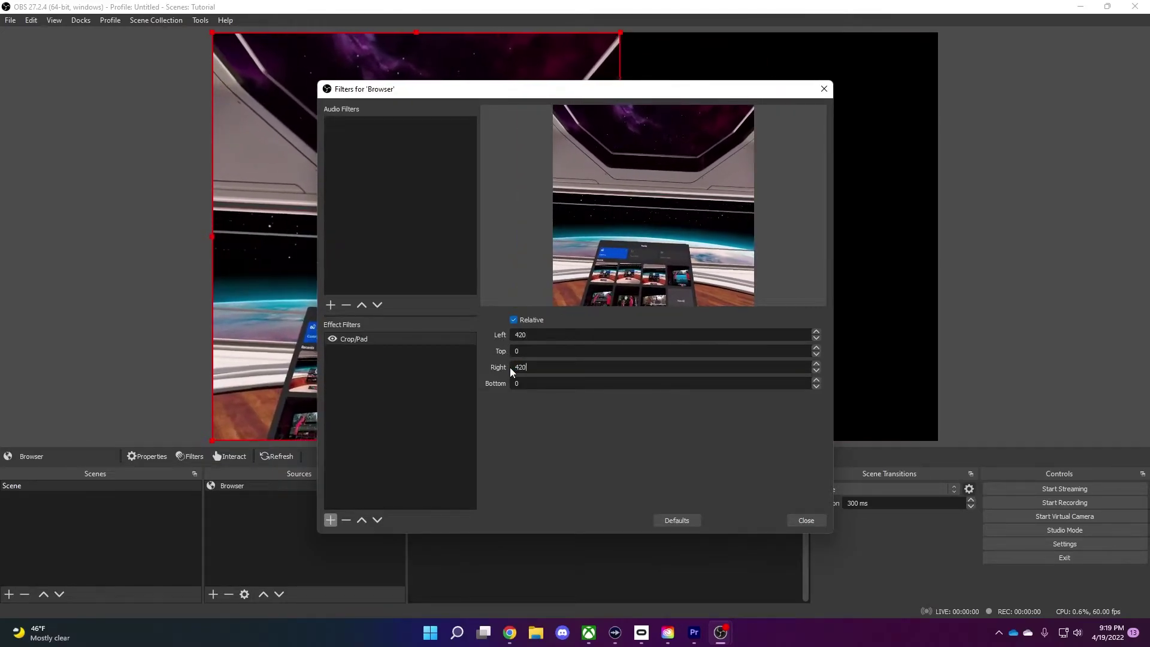
{"action": "left_click", "coordinate": [809, 519]}
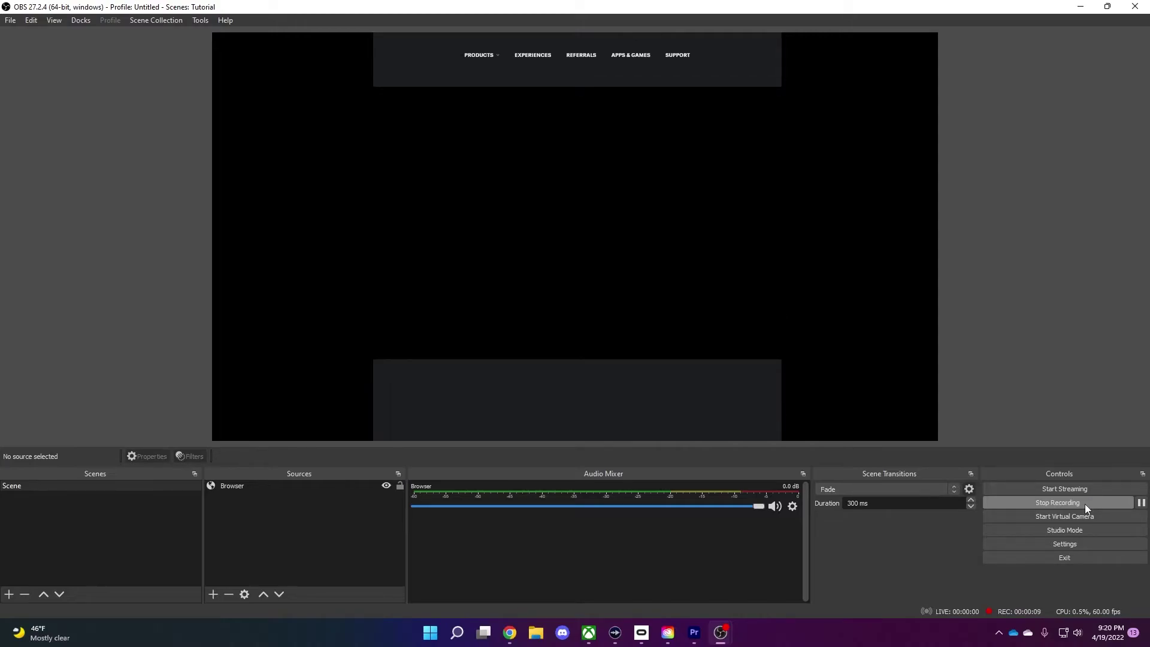
Disable the Browser source's Crop/Pad filter to reveal the full casting page
{"action": "left_click", "coordinate": [1084, 504]}
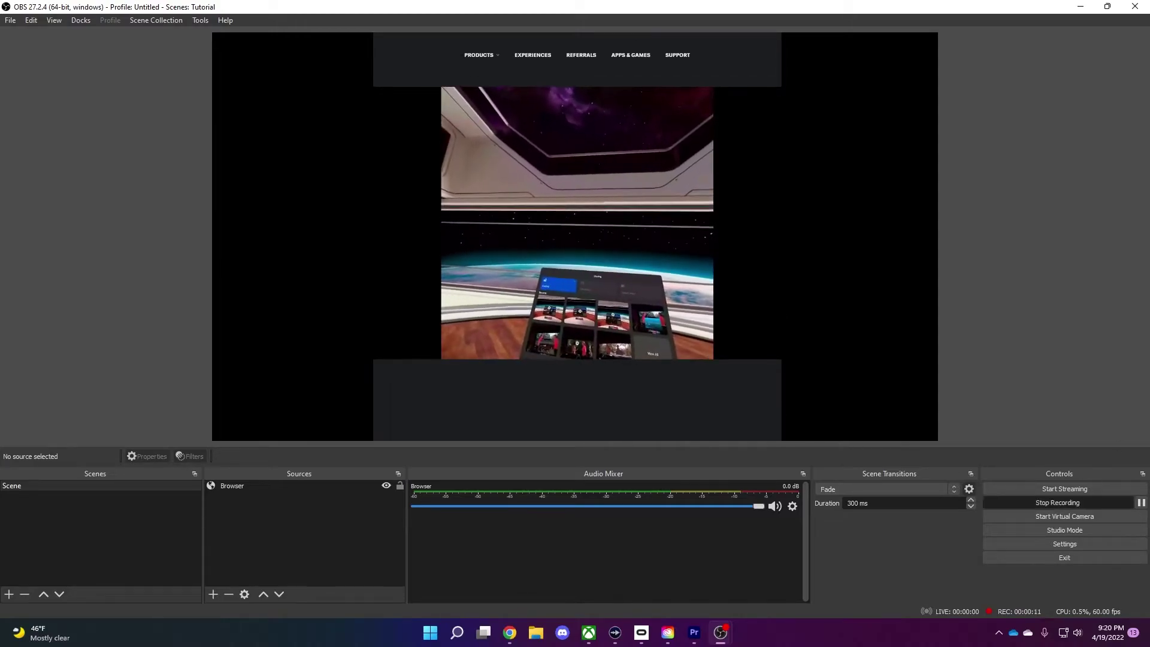
{"action": "left_click", "coordinate": [348, 487]}
{"action": "right_click", "coordinate": [347, 487]}
{"action": "left_click", "coordinate": [375, 449]}
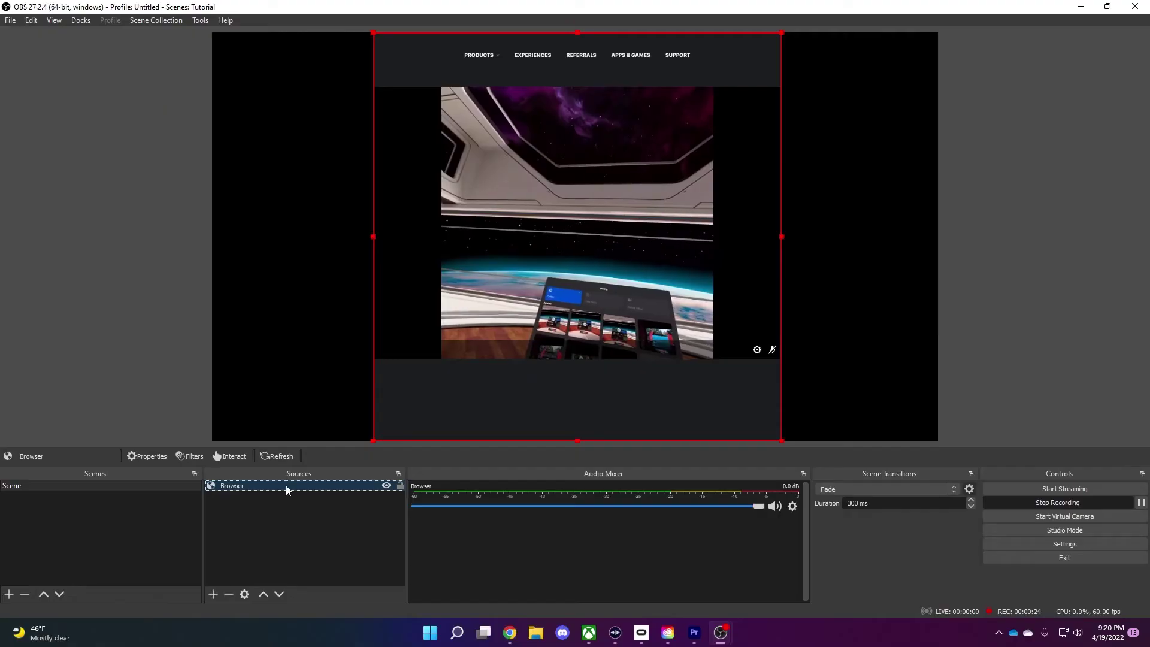
{"action": "right_click", "coordinate": [286, 485]}
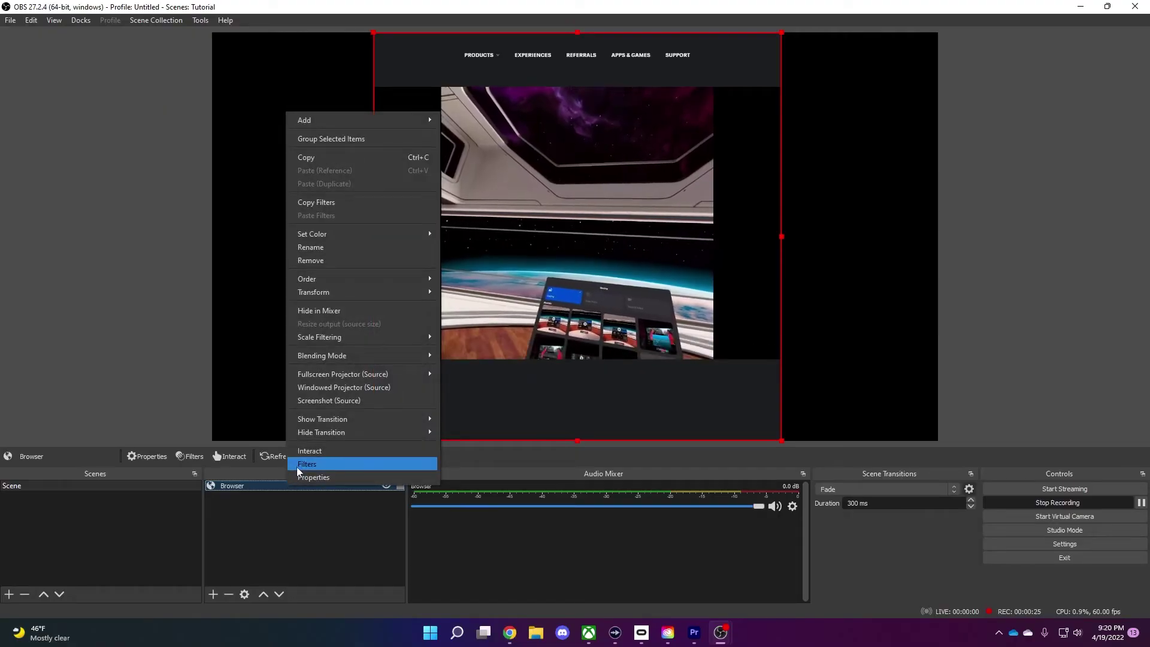
{"action": "left_click", "coordinate": [296, 466]}
{"action": "left_click", "coordinate": [332, 340]}
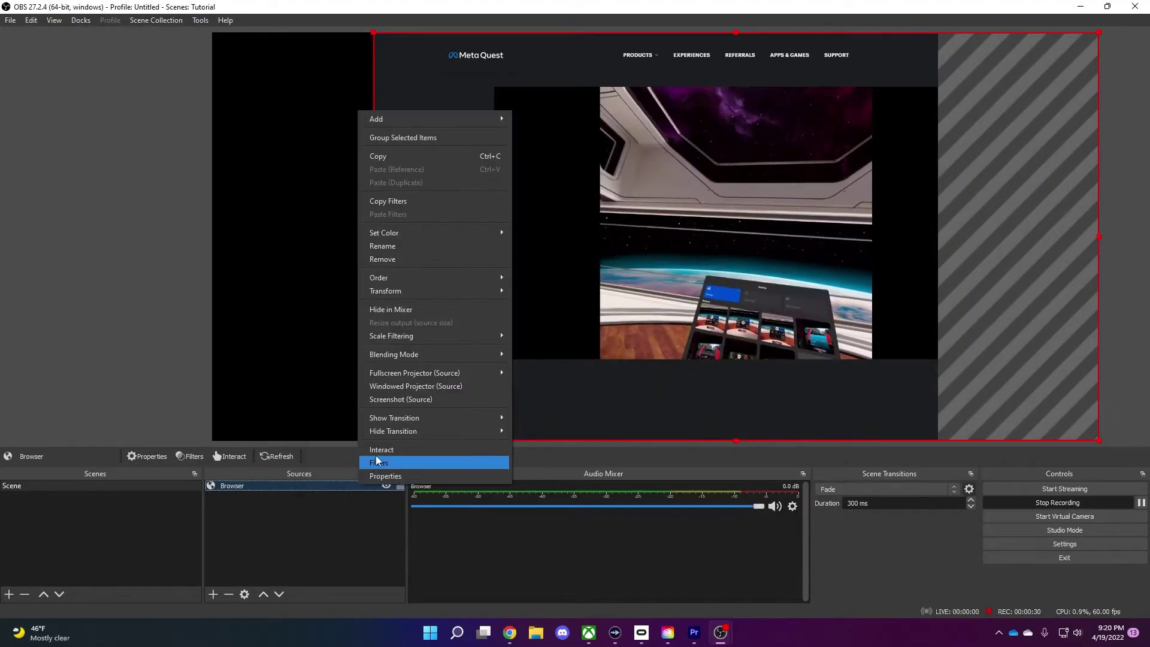
Set the cast video to maximum volume and fullscreen, then reapply the crop
{"action": "left_click", "coordinate": [380, 453]}
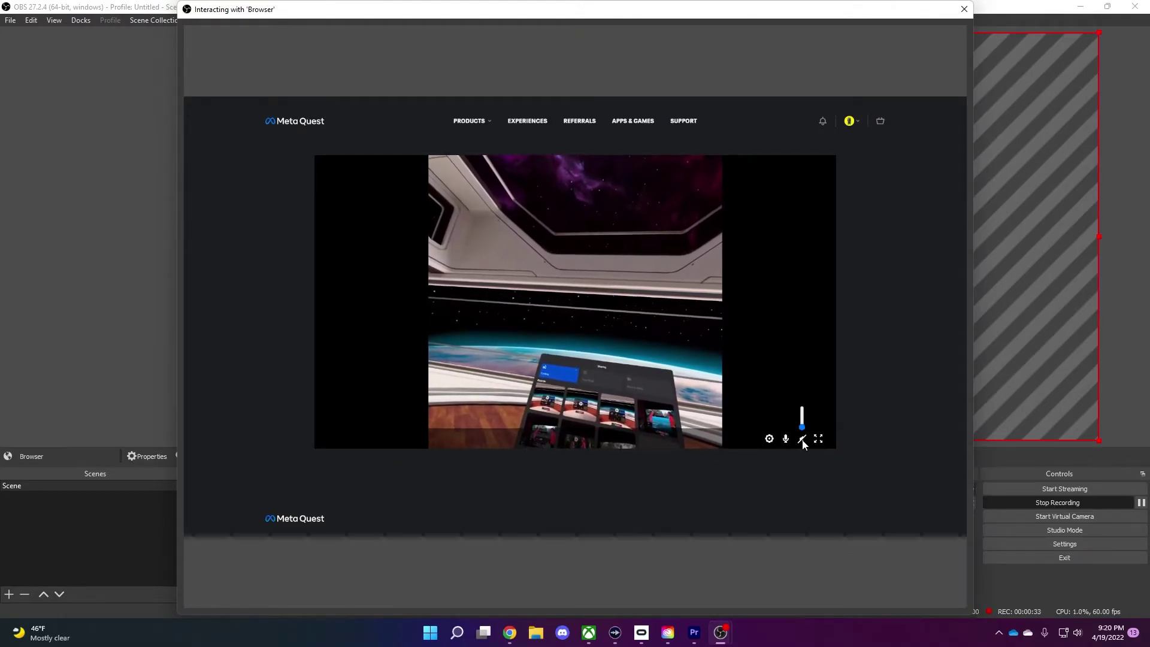
{"action": "left_click", "coordinate": [801, 412]}
{"action": "left_click", "coordinate": [818, 439]}
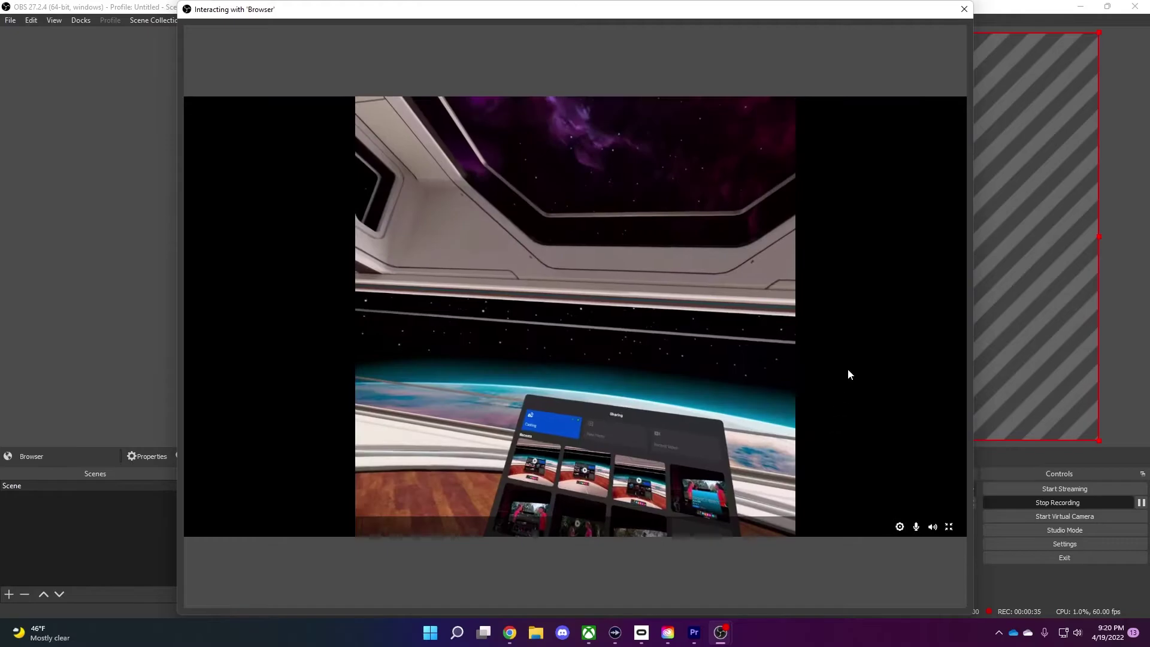
{"action": "key", "text": "Escape"}
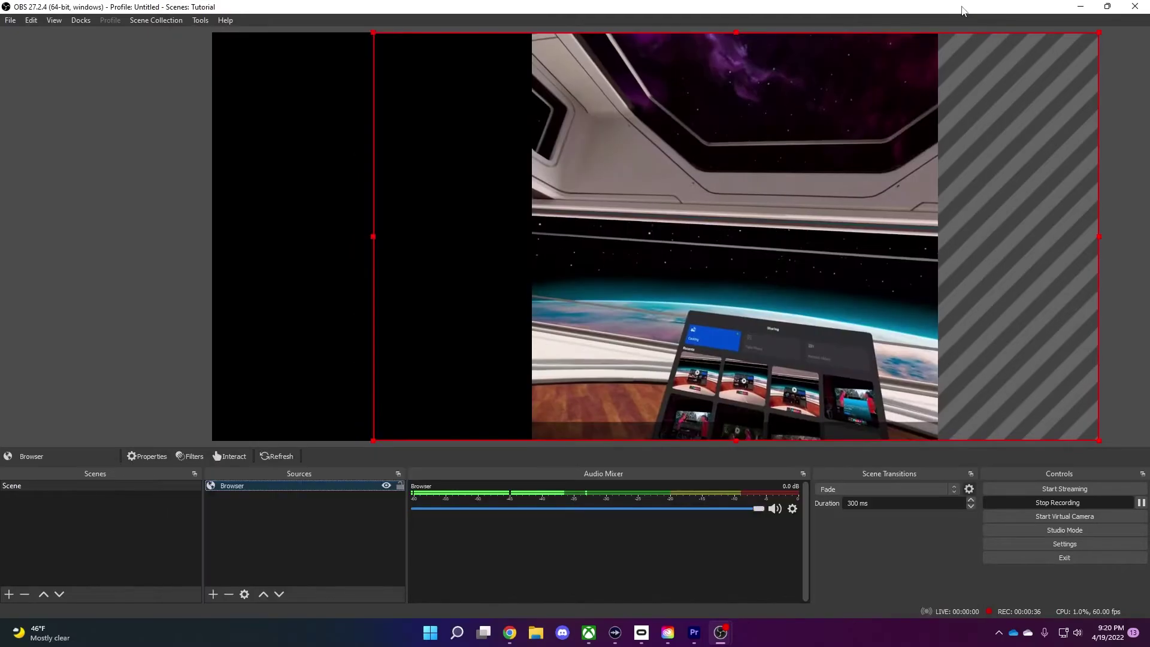
{"action": "right_click", "coordinate": [269, 486]}
{"action": "left_click", "coordinate": [289, 464]}
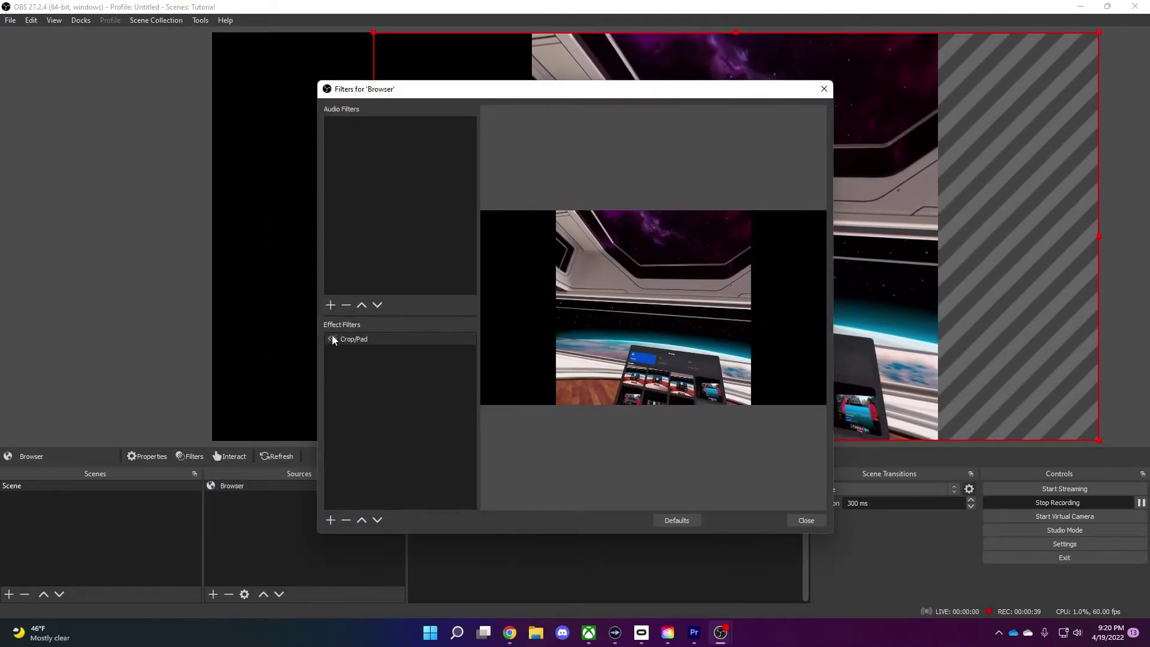
{"action": "left_click", "coordinate": [809, 523]}
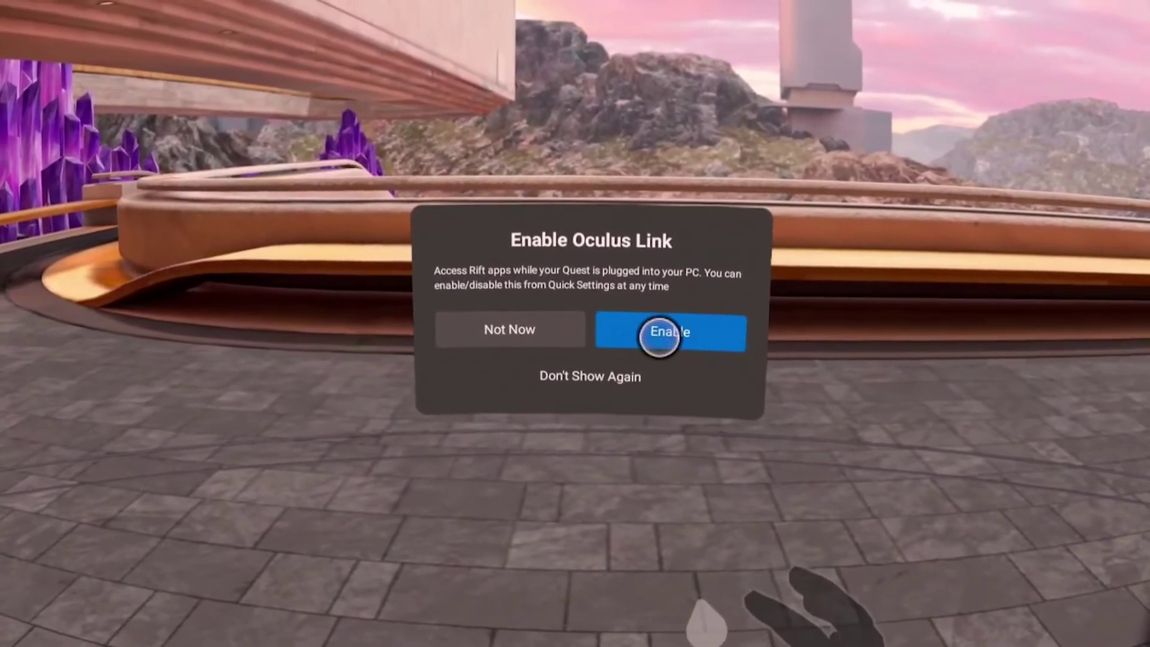
Accept the Enable Oculus Link prompt in the headset
{"action": "left_click", "coordinate": [659, 336]}
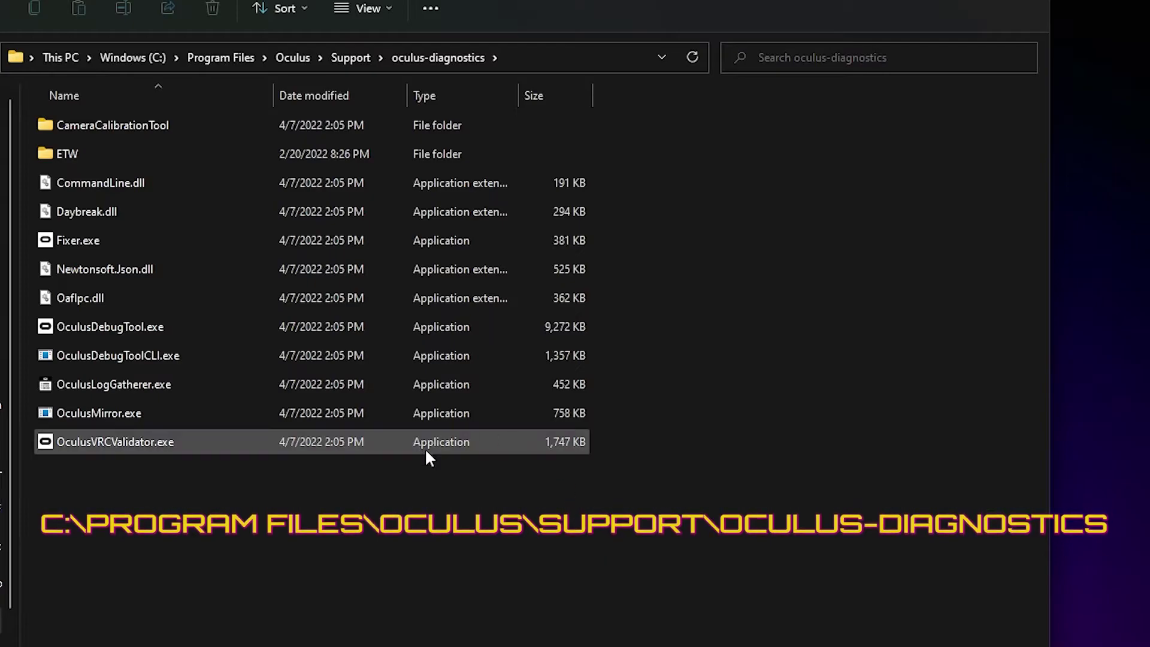
Launch OculusMirror.exe from the oculus-diagnostics folder and move its window aside
{"action": "double_click", "coordinate": [167, 409]}
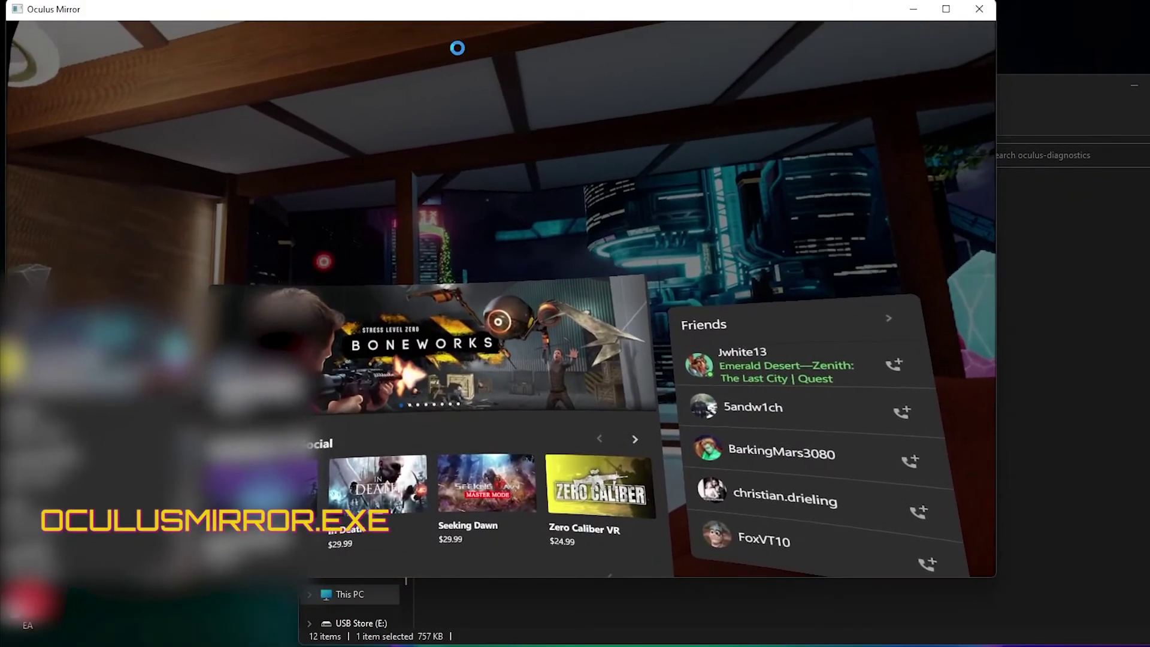
{"action": "left_click_drag", "start_coordinate": [460, 16], "coordinate": [515, 37]}
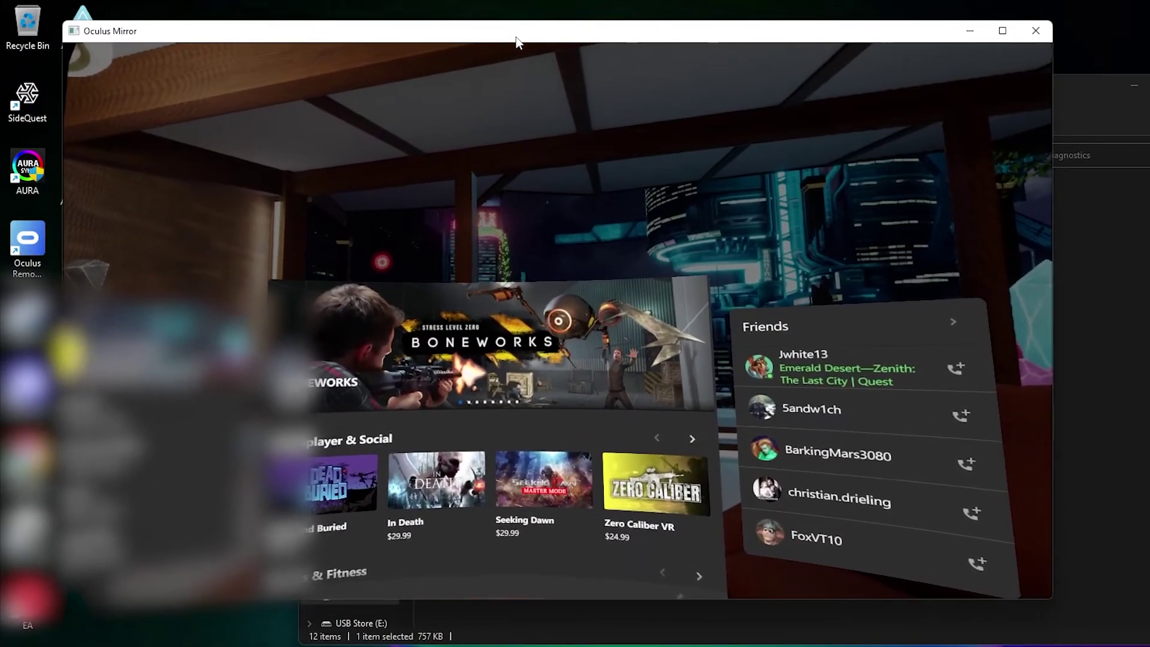
Switch Oculus Mirror to Fullscreen and set Image Stabilization to Enabled
{"action": "left_click", "coordinate": [105, 49]}
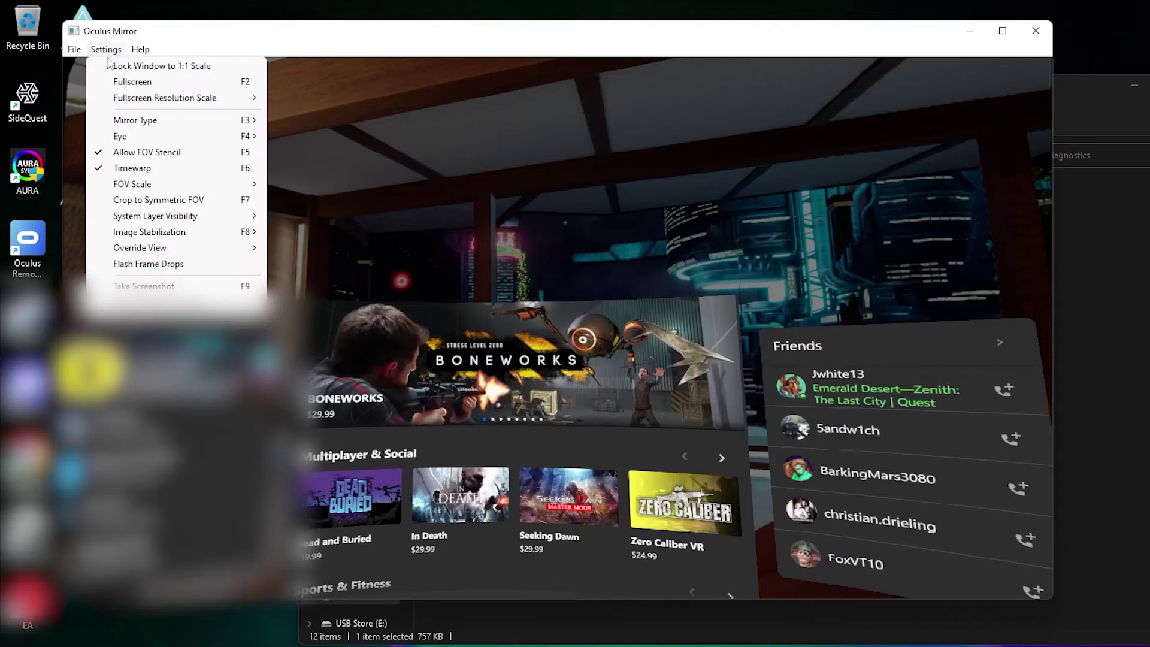
{"action": "left_click", "coordinate": [112, 82]}
{"action": "left_click", "coordinate": [45, 6]}
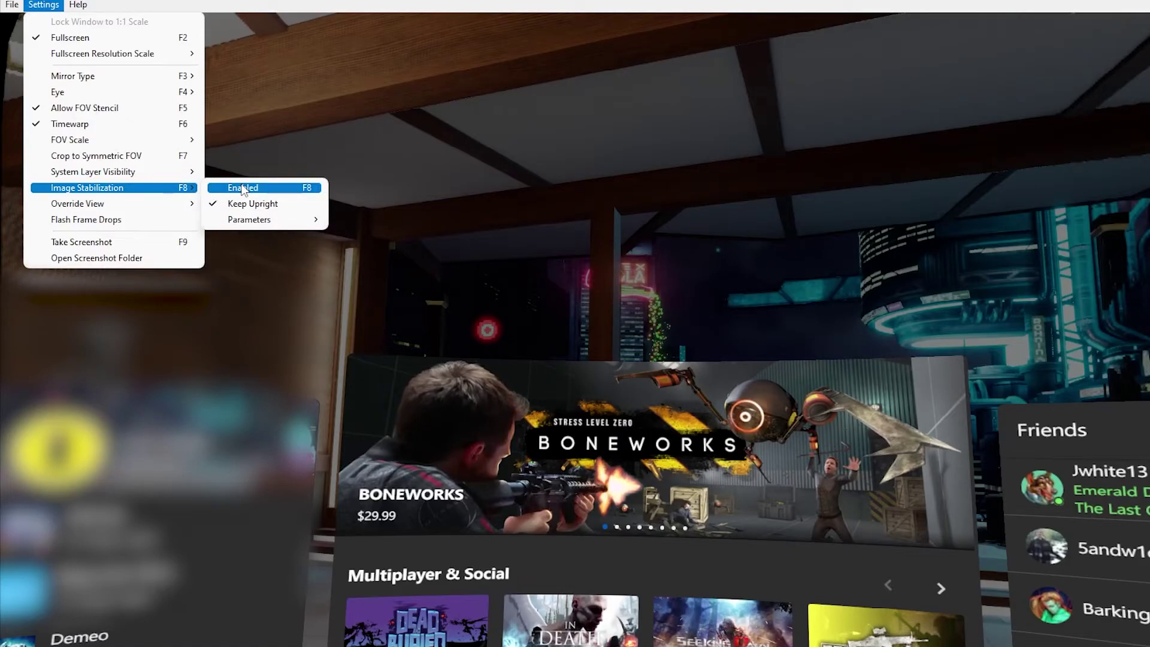
{"action": "left_click", "coordinate": [243, 188]}
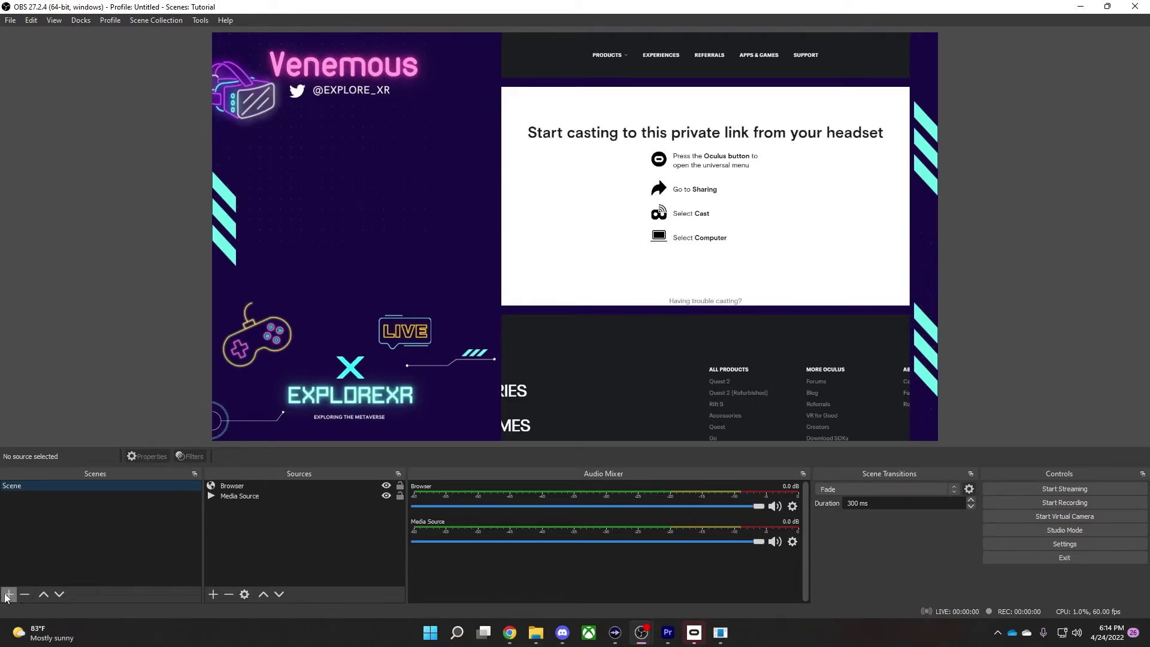
Add Scene 2 with a Window Capture source of the [OculusMirror.exe]: Oculus Mirror window
{"action": "left_click", "coordinate": [8, 594]}
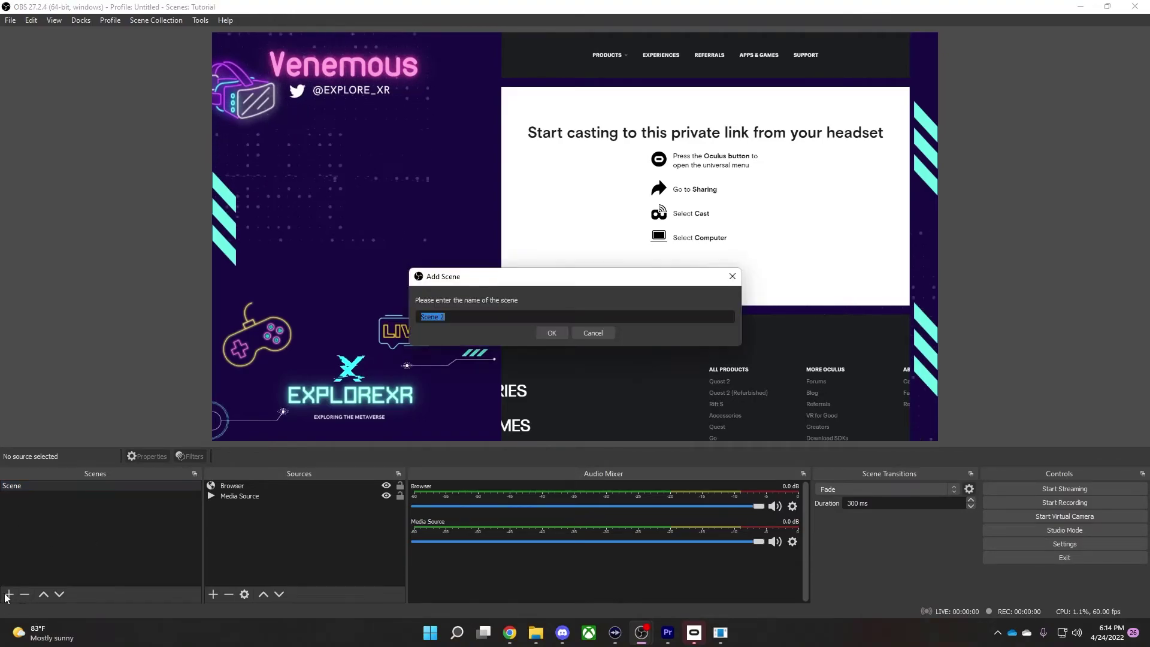
{"action": "left_click", "coordinate": [559, 332]}
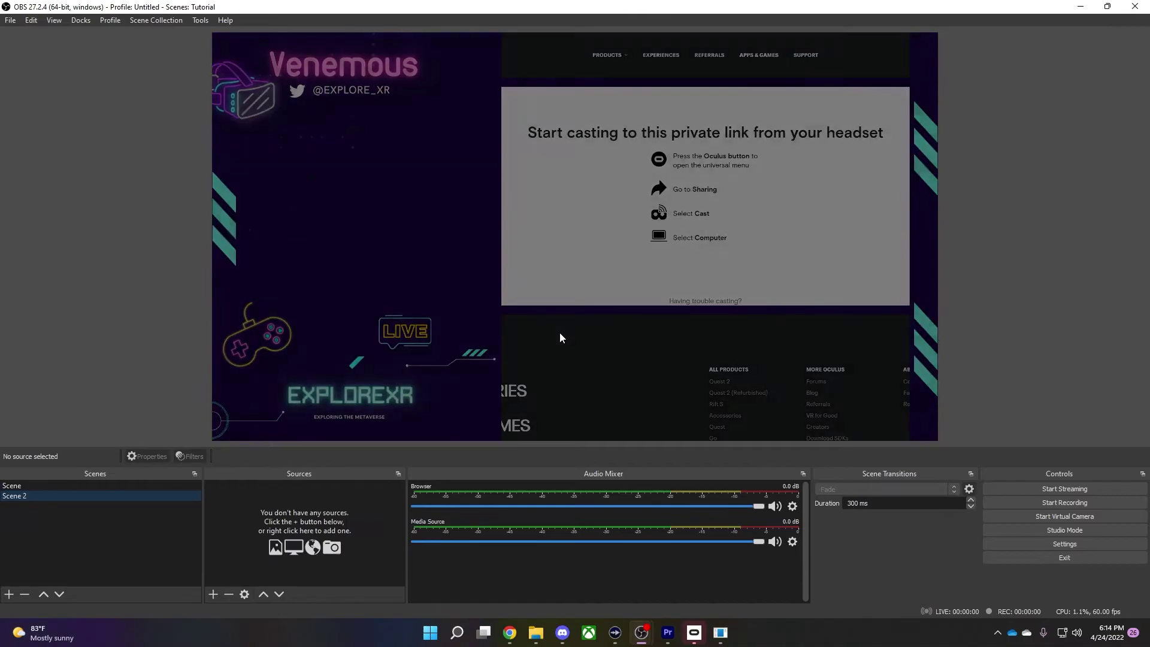
{"action": "left_click", "coordinate": [213, 595]}
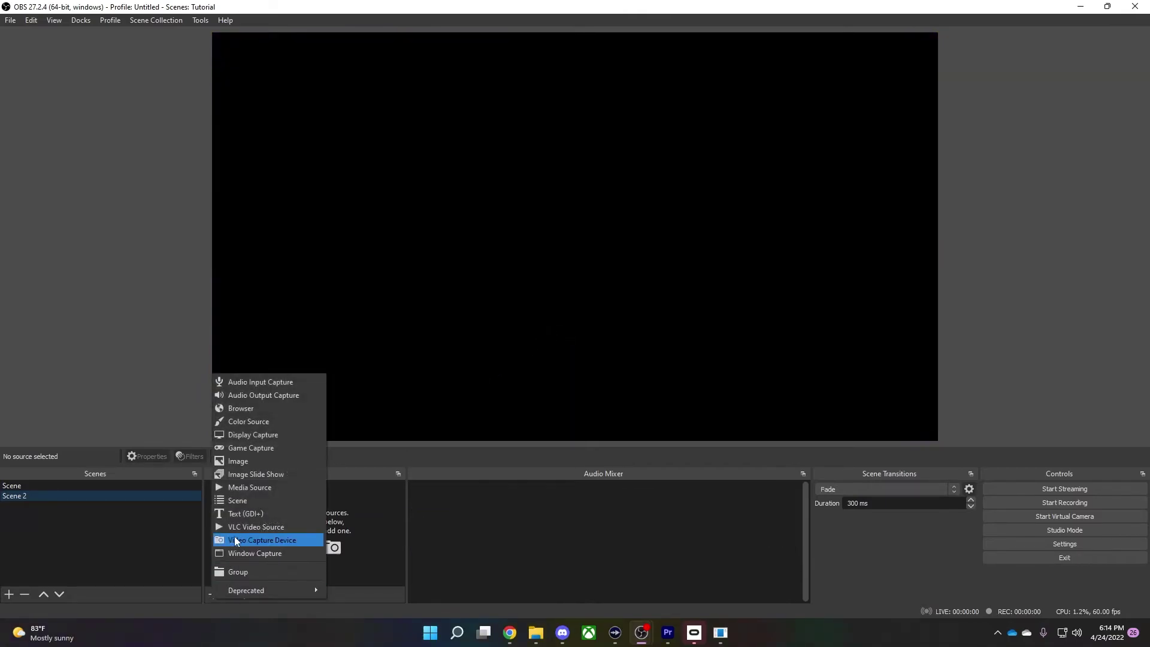
{"action": "left_click", "coordinate": [243, 554]}
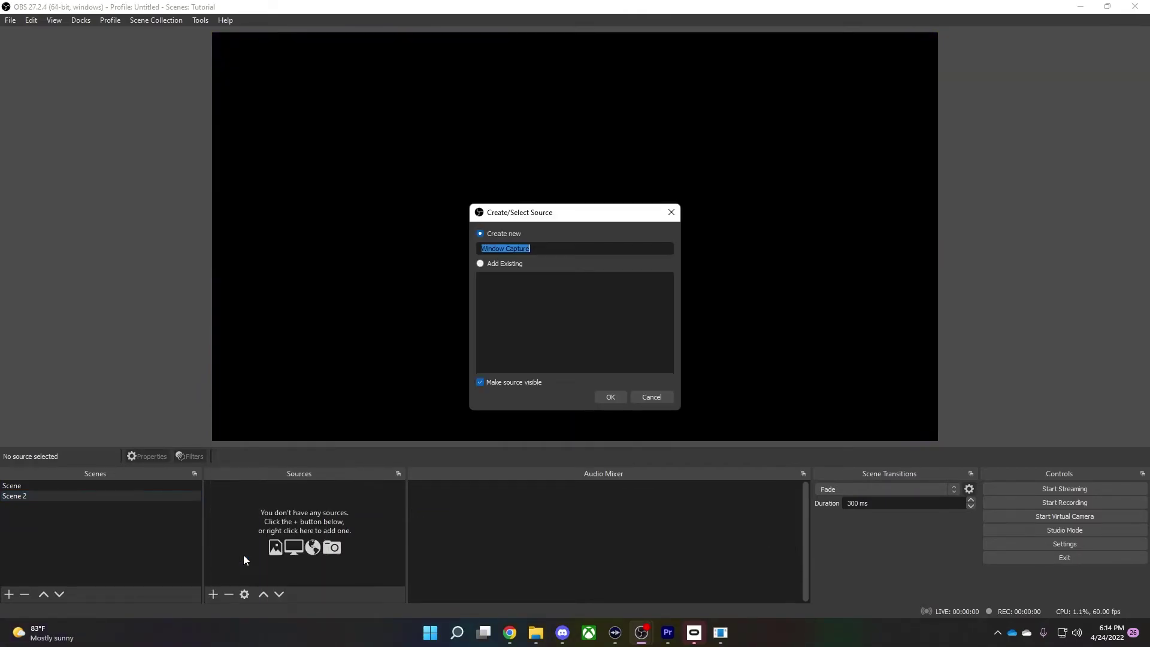
{"action": "left_click", "coordinate": [611, 397]}
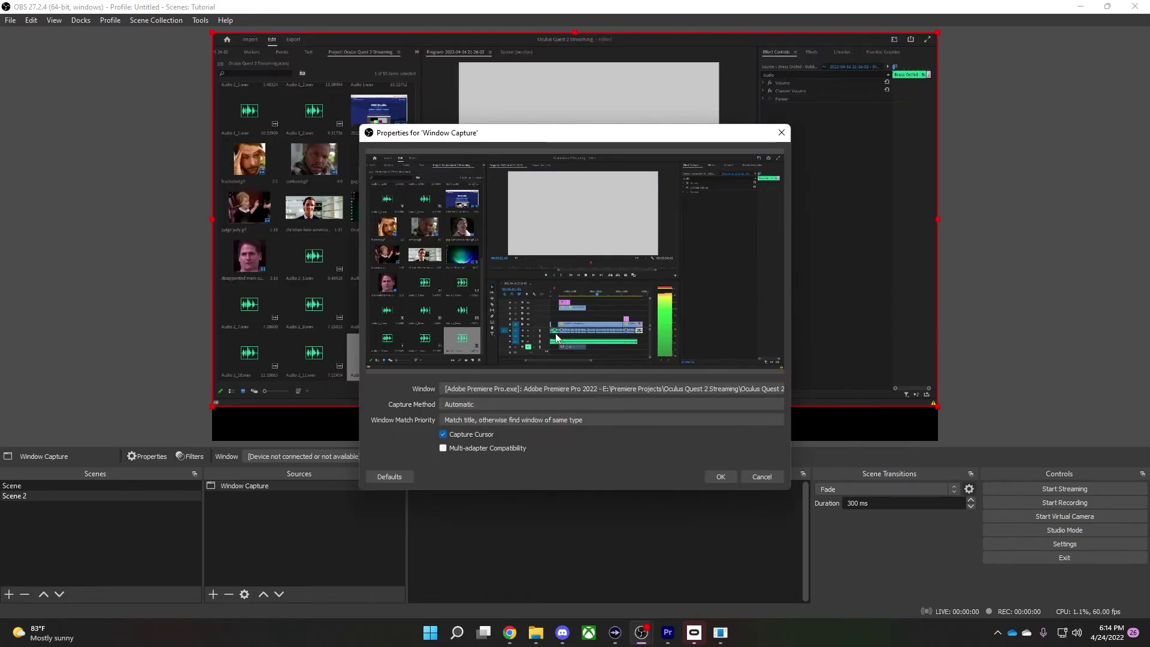
{"action": "left_click", "coordinate": [537, 393]}
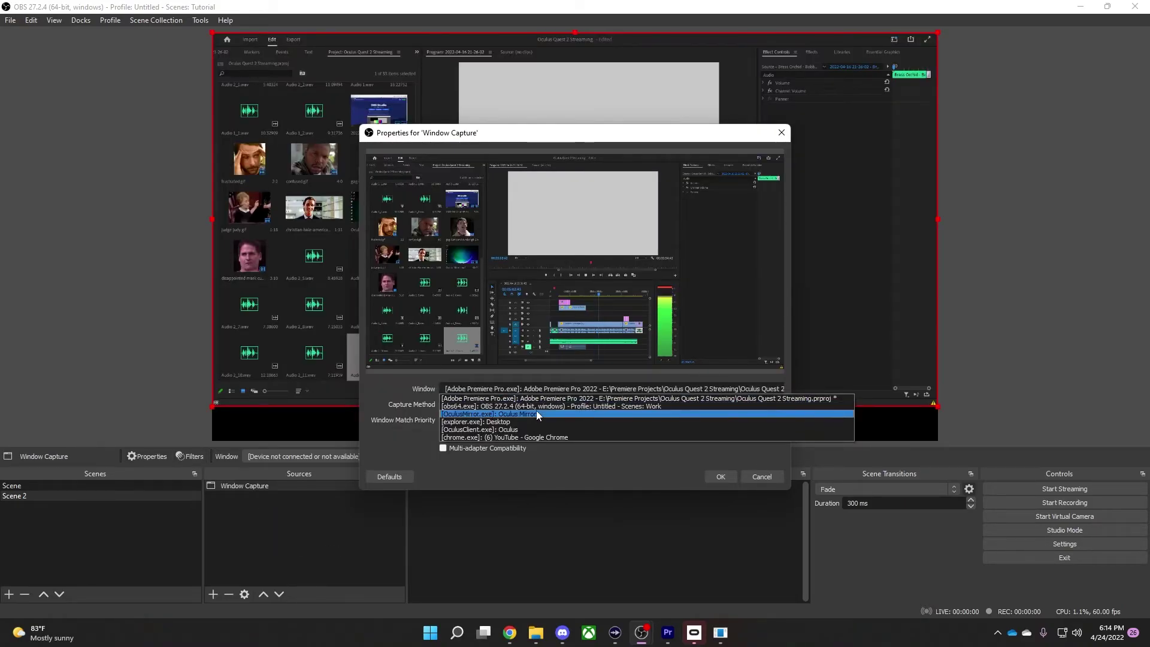
{"action": "left_click", "coordinate": [537, 413]}
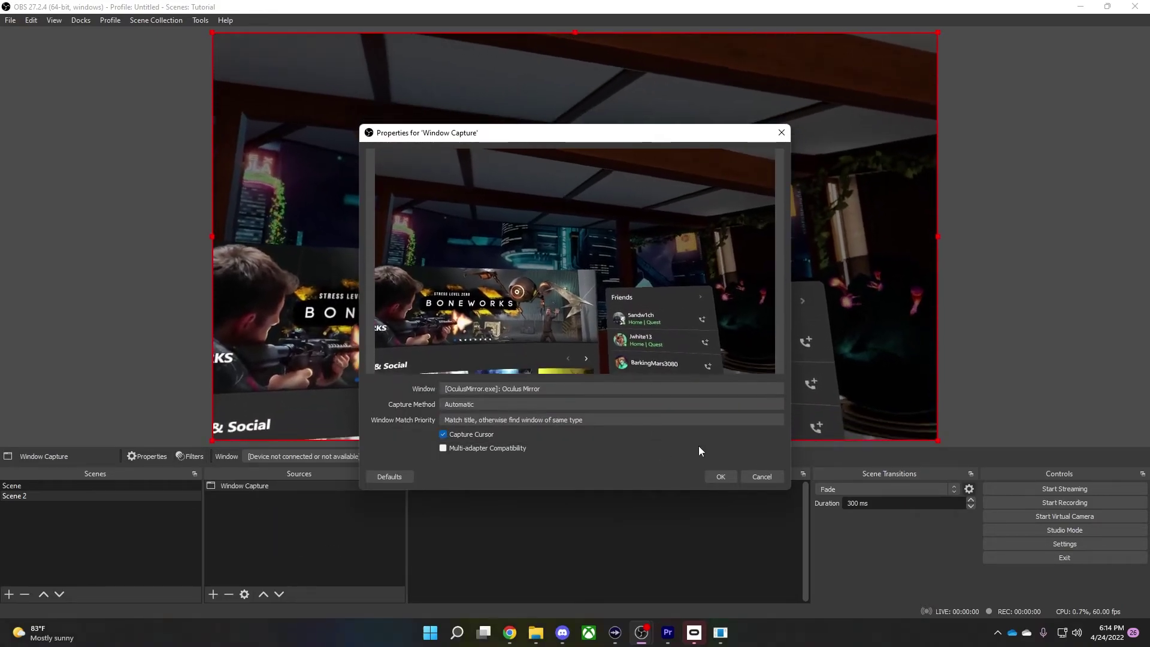
{"action": "left_click", "coordinate": [723, 476]}
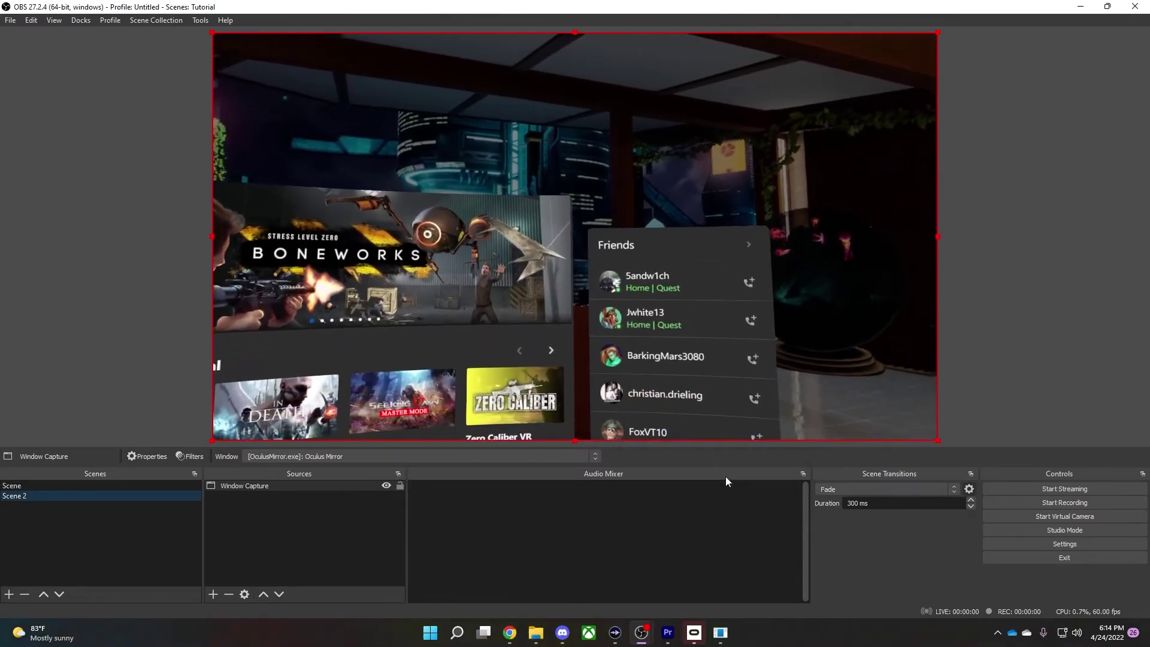